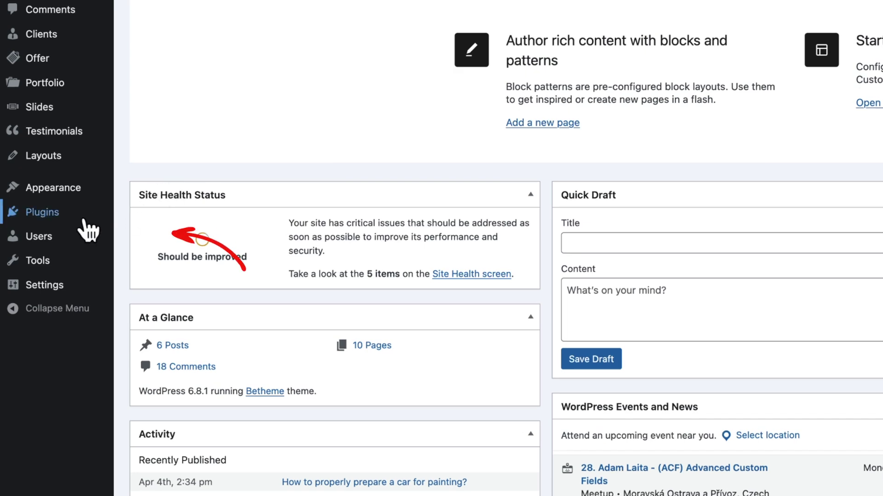
Search plugins for 'acf', then install and activate Advanced Custom Fields 6.4.2.
{"action": "mouse_move", "coordinate": [41, 250]}
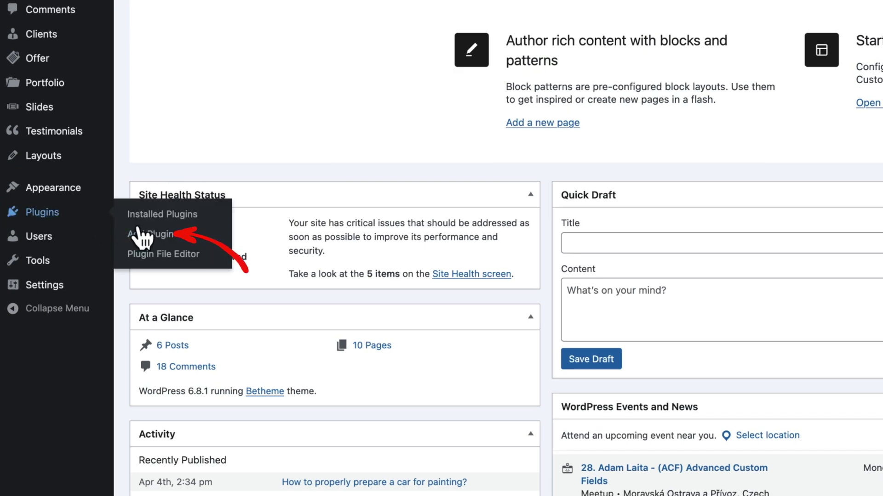
{"action": "left_click", "coordinate": [138, 234]}
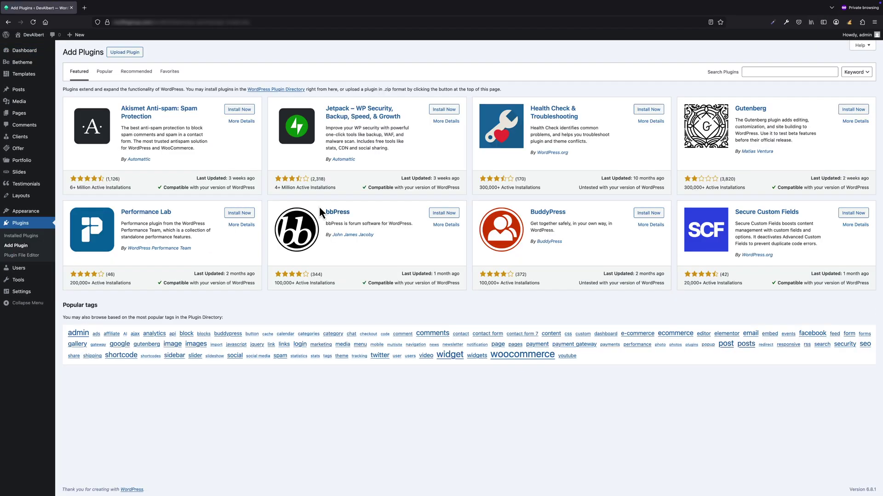
{"action": "left_click", "coordinate": [789, 71]}
{"action": "type", "text": "acf"}
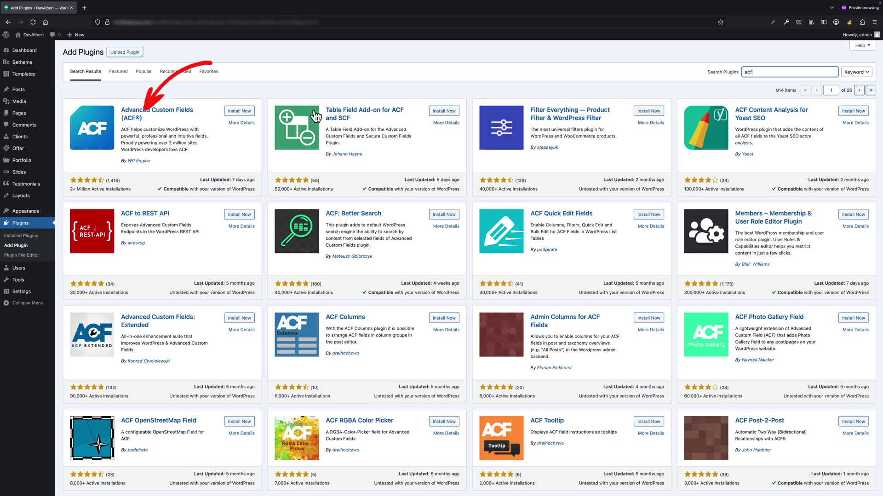
{"action": "left_click", "coordinate": [245, 112]}
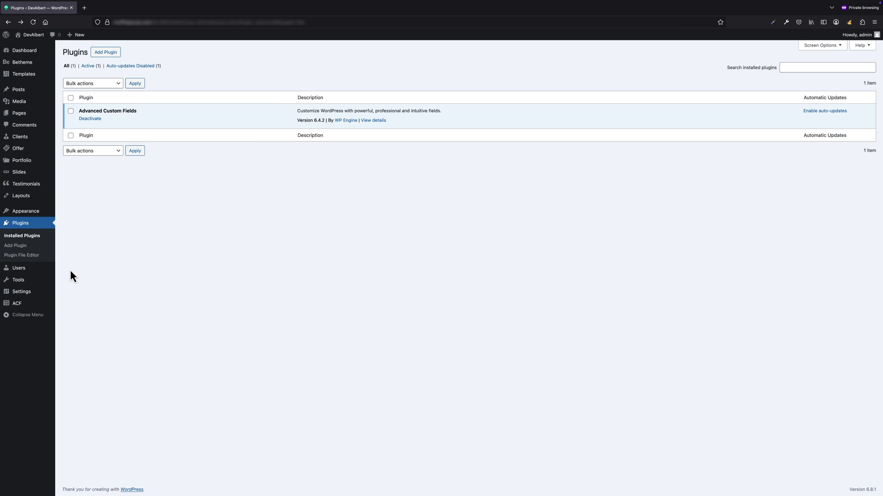
{"action": "left_click", "coordinate": [36, 303]}
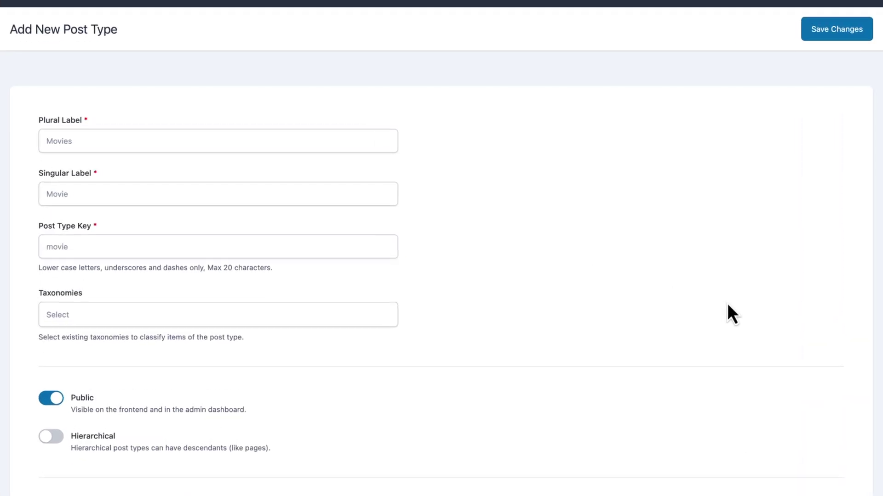
Enter plural label Cars and singular label Car so the post type key fills as car.
{"action": "left_click", "coordinate": [116, 138]}
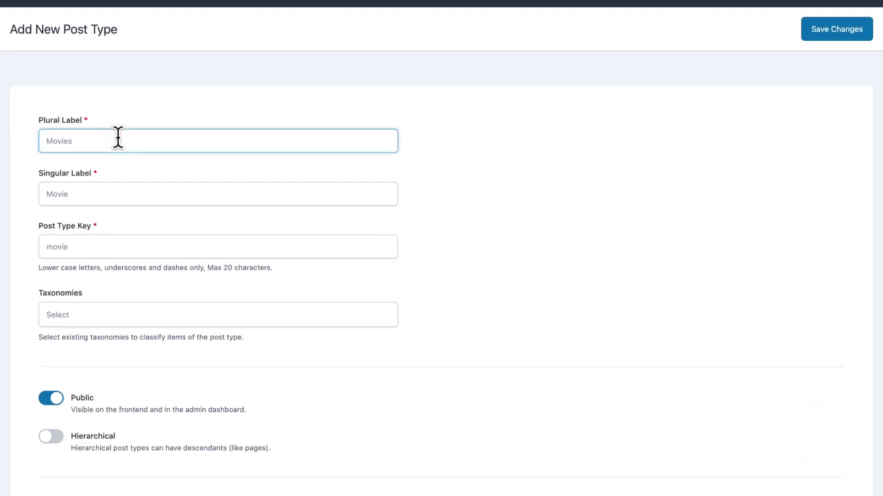
{"action": "type", "text": "Cars"}
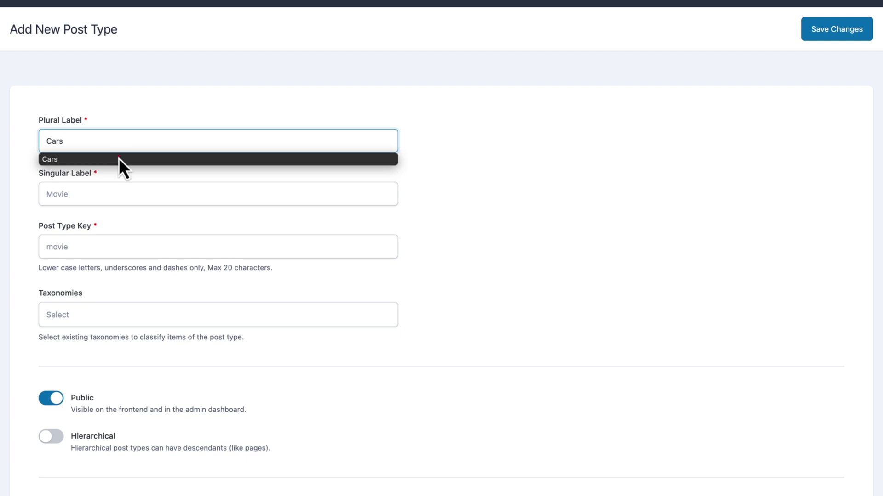
{"action": "left_click", "coordinate": [119, 158]}
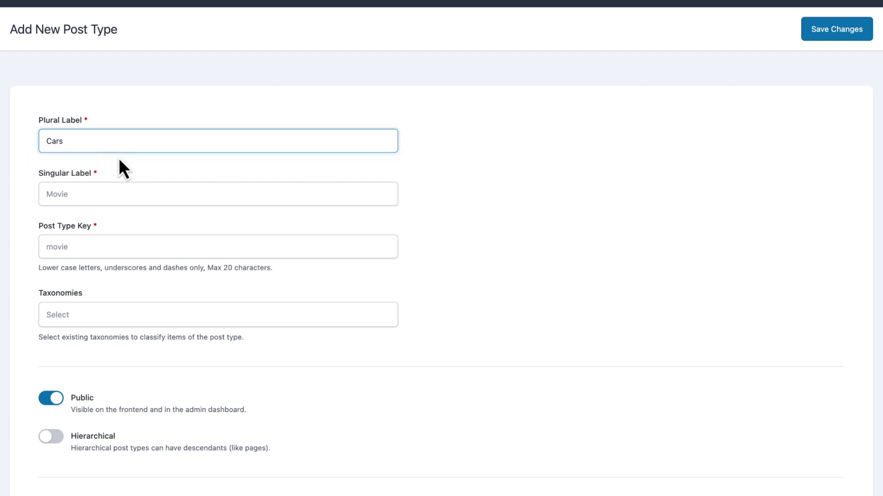
{"action": "left_click", "coordinate": [96, 193]}
{"action": "type", "text": "Car"}
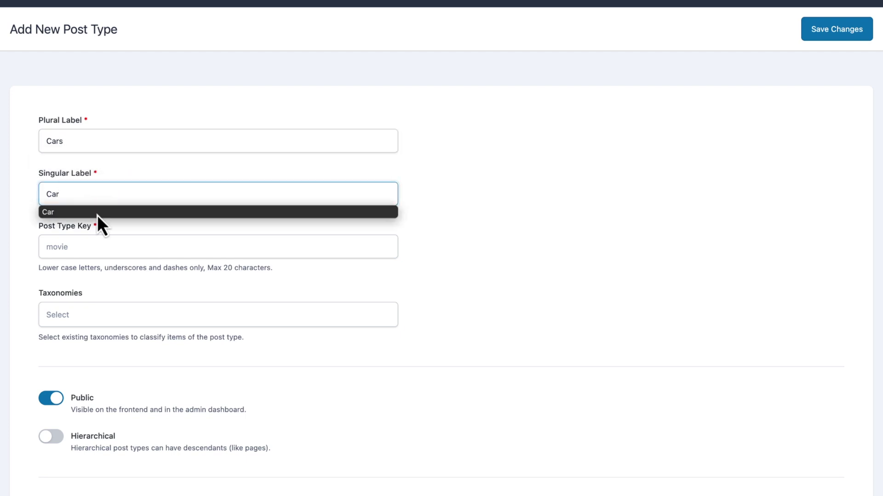
{"action": "left_click", "coordinate": [98, 214]}
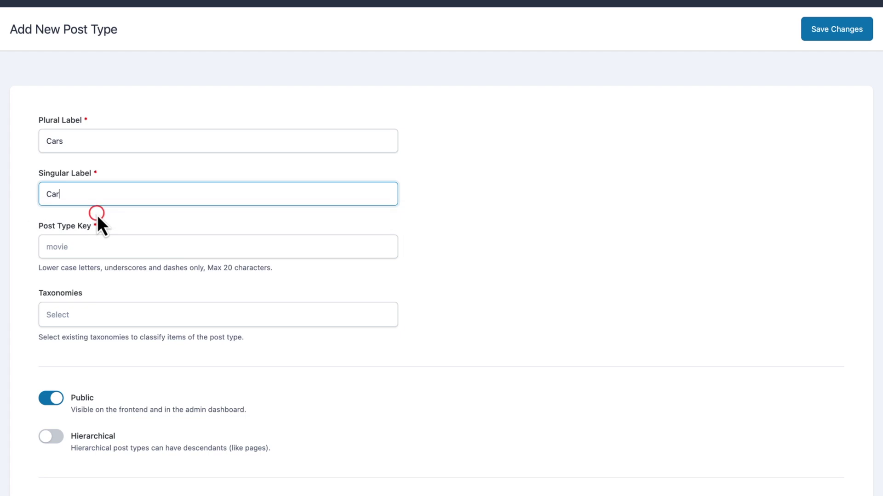
{"action": "left_click", "coordinate": [162, 223]}
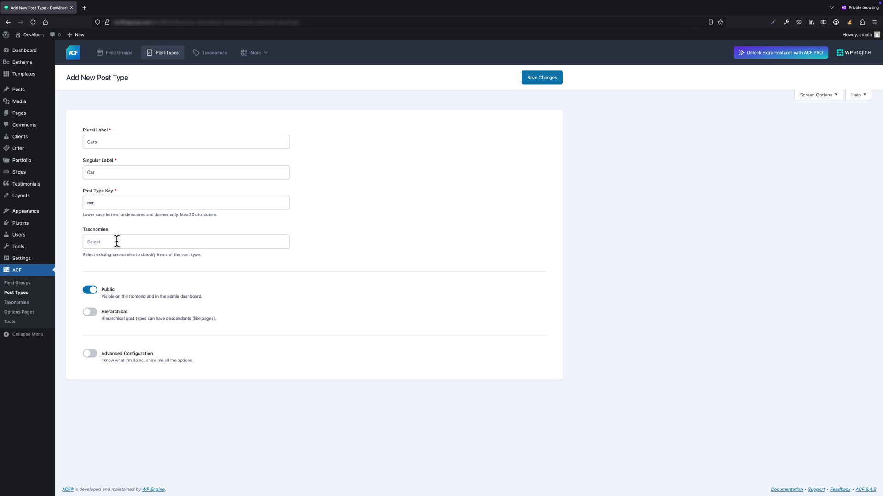
Review the Taxonomies list and leave it empty, attaching no taxonomy.
{"action": "left_click", "coordinate": [116, 240]}
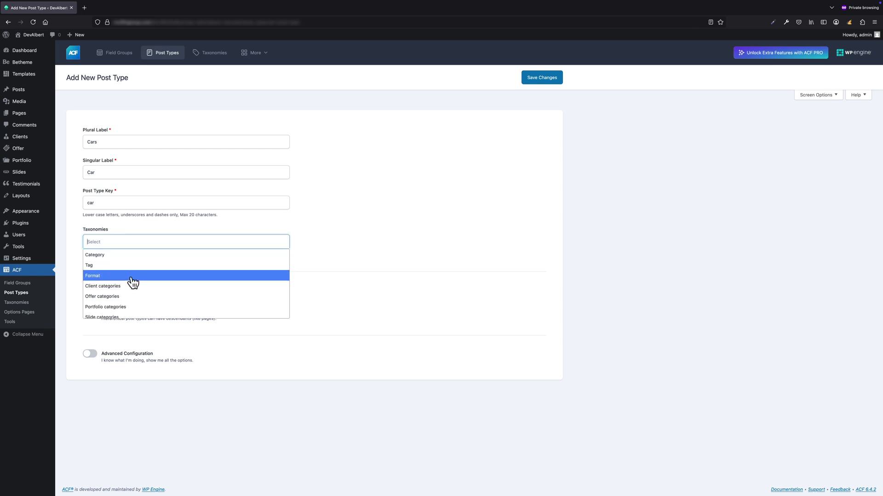
{"action": "scroll", "coordinate": [135, 285], "scroll_direction": "down", "scroll_amount": 1}
{"action": "scroll", "coordinate": [136, 285], "scroll_direction": "up", "scroll_amount": 1}
{"action": "left_click", "coordinate": [314, 255]}
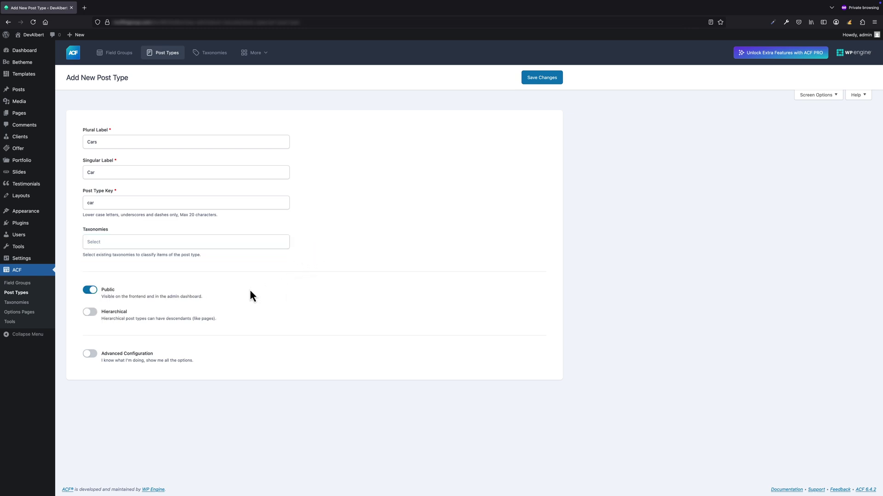
Turn on Advanced Configuration for Cars and switch Archive on in its URL settings.
{"action": "left_click", "coordinate": [90, 354]}
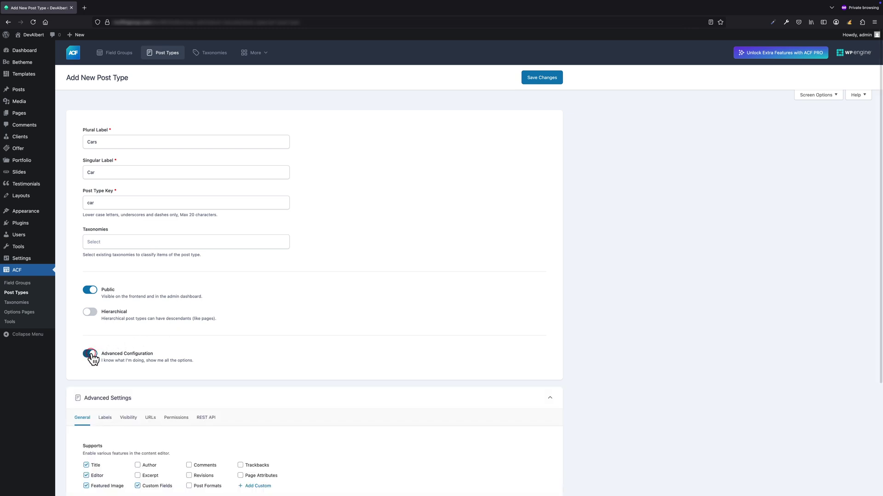
{"action": "scroll", "coordinate": [92, 359], "scroll_direction": "down", "scroll_amount": 3}
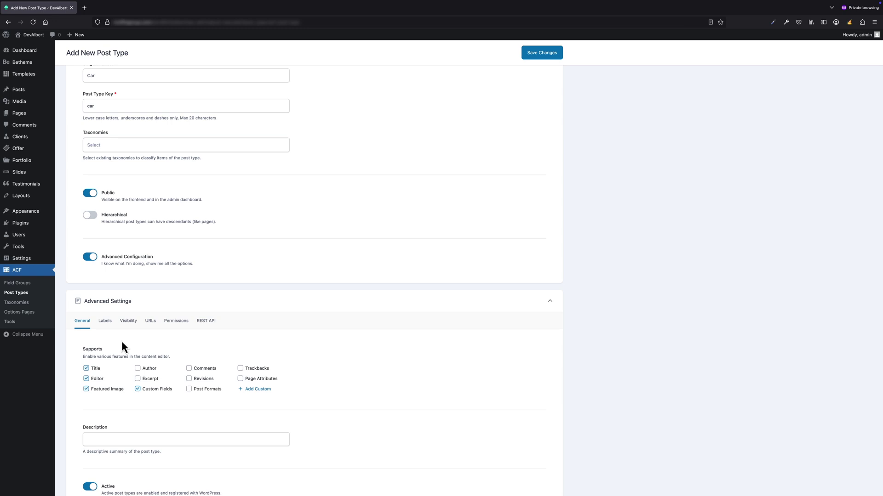
{"action": "left_click", "coordinate": [151, 322]}
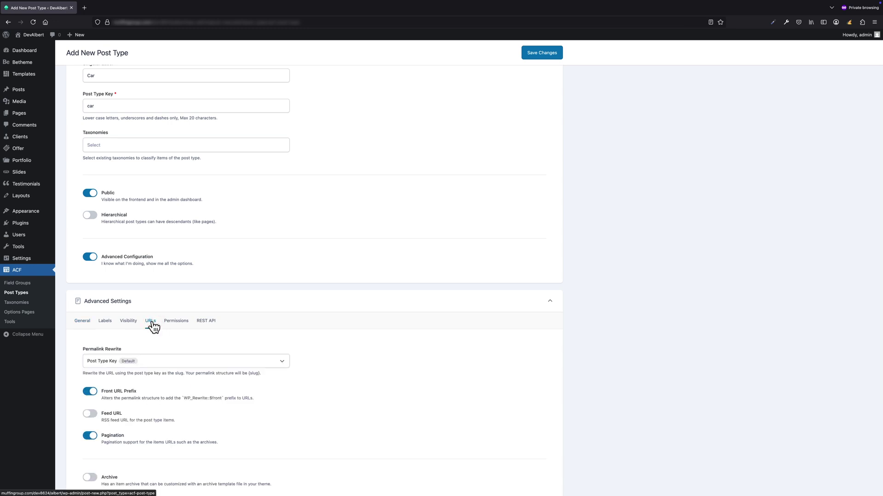
{"action": "scroll", "coordinate": [151, 323], "scroll_direction": "down", "scroll_amount": 3}
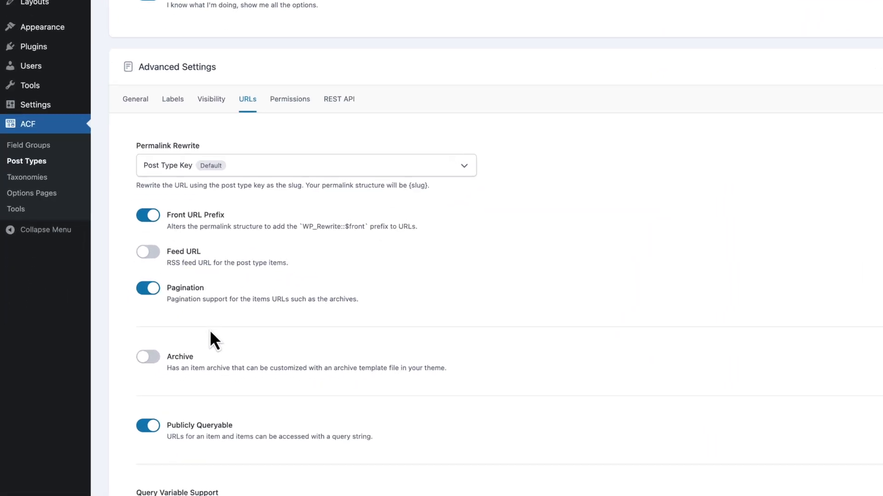
{"action": "left_click", "coordinate": [147, 357]}
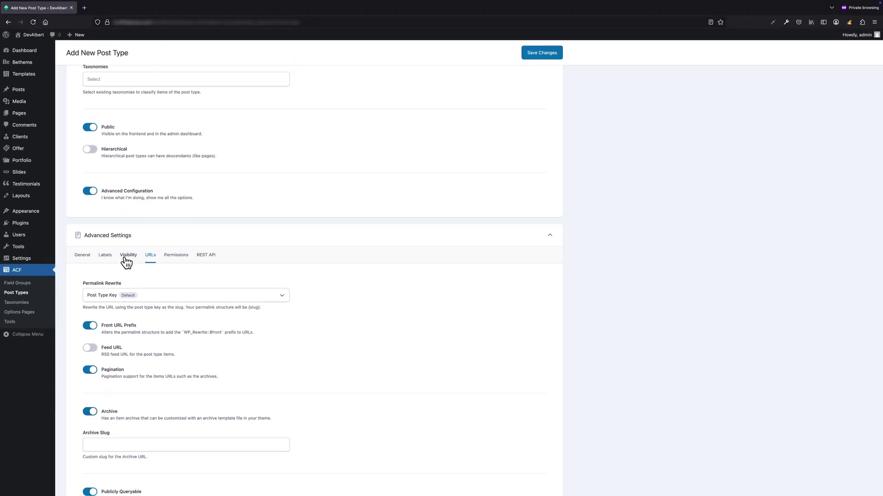
{"action": "left_click", "coordinate": [127, 256]}
{"action": "scroll", "coordinate": [198, 340], "scroll_direction": "down", "scroll_amount": 3}
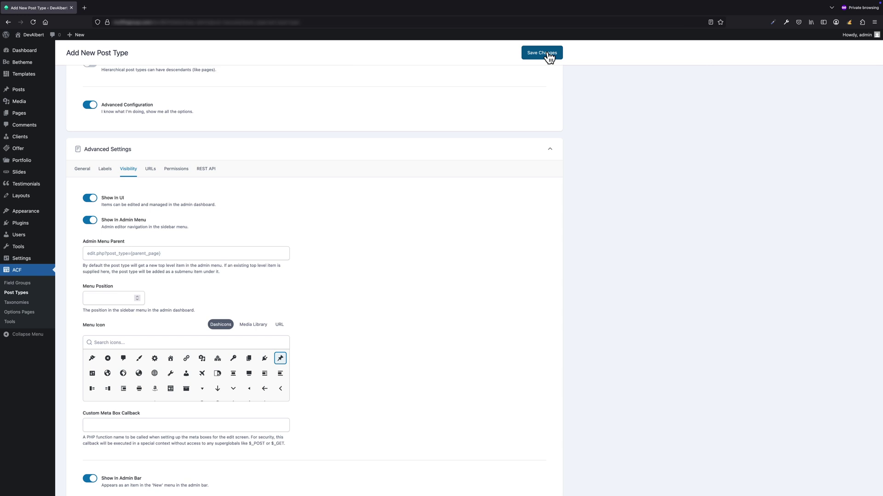
Save the Cars post type so Cars appears in the admin sidebar.
{"action": "left_click", "coordinate": [548, 54]}
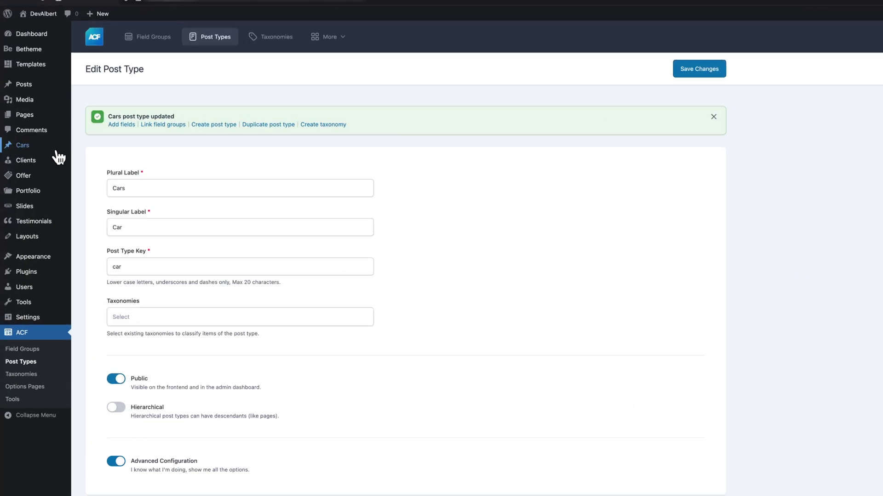
Create and save a Gearboxes Types taxonomy for Car, singular Gearboxe Type, key gearboxe-type.
{"action": "mouse_move", "coordinate": [44, 140]}
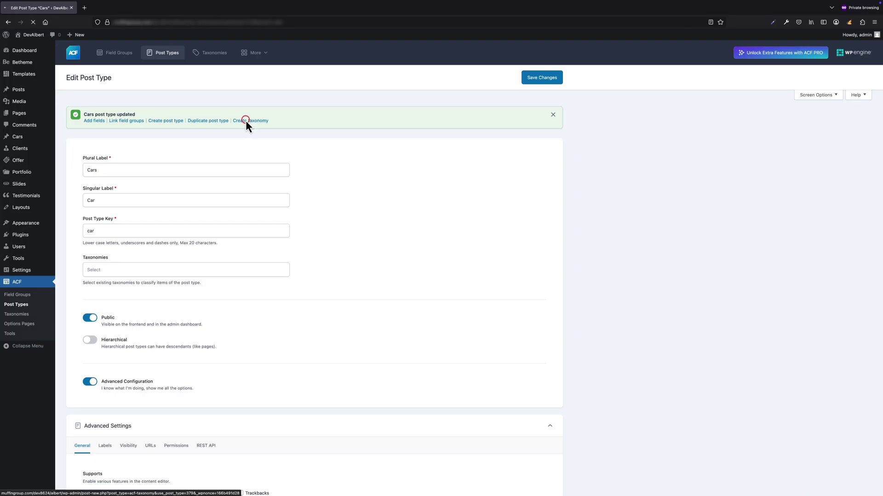
{"action": "left_click", "coordinate": [244, 120]}
{"action": "left_click", "coordinate": [144, 142]}
{"action": "type", "text": "Gearboxes Types"}
{"action": "left_click", "coordinate": [120, 172]}
{"action": "type", "text": "Gearboxes Types"}
{"action": "left_click", "coordinate": [108, 172]}
{"action": "key", "text": "BackSpace"}
{"action": "key", "text": "End"}
{"action": "left_click", "coordinate": [345, 194]}
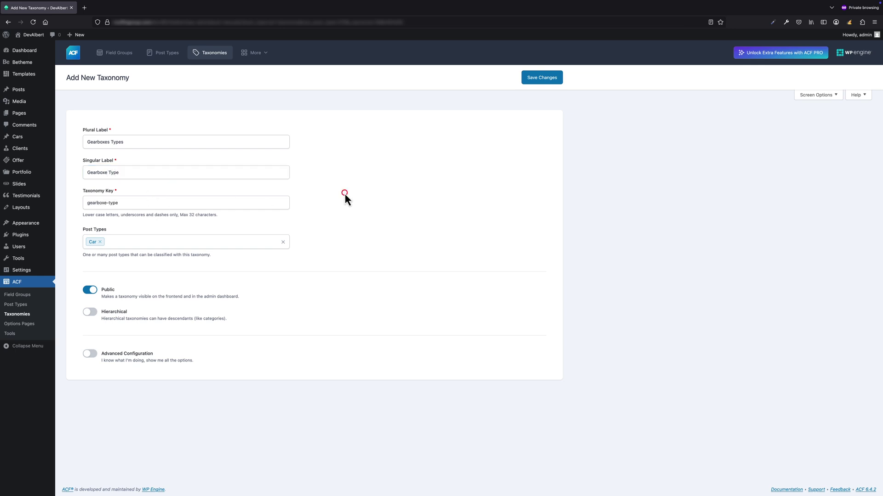
{"action": "left_click", "coordinate": [534, 82]}
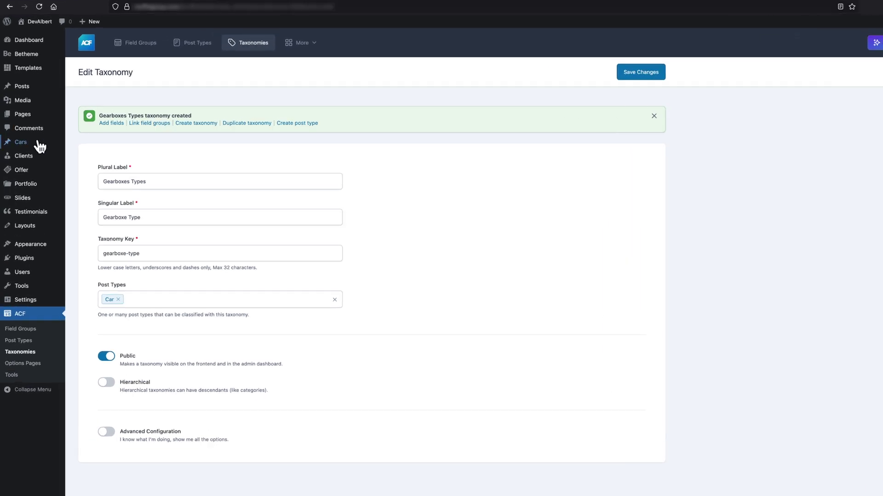
{"action": "mouse_move", "coordinate": [40, 146]}
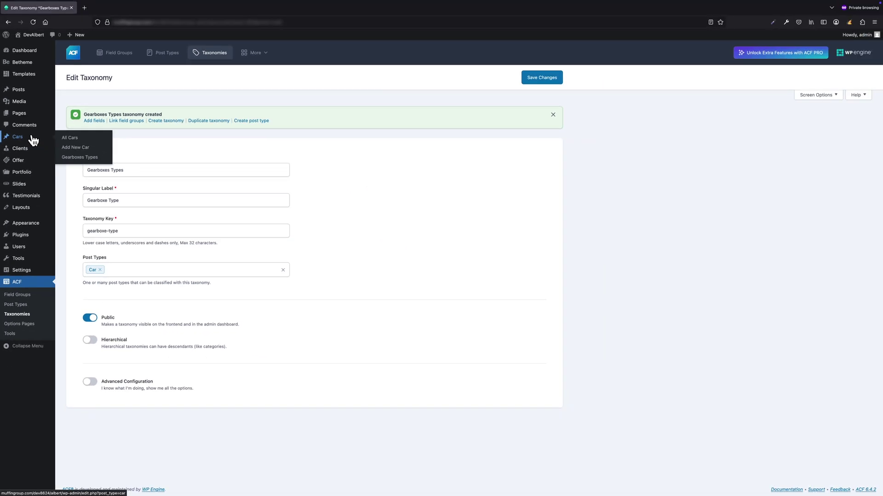
Add manual and automatic as Gearboxes Types terms.
{"action": "left_click", "coordinate": [78, 157]}
{"action": "type", "text": "manual"}
{"action": "left_click", "coordinate": [108, 198]}
{"action": "left_click", "coordinate": [148, 107]}
{"action": "type", "text": "automatic"}
{"action": "left_click", "coordinate": [114, 217]}
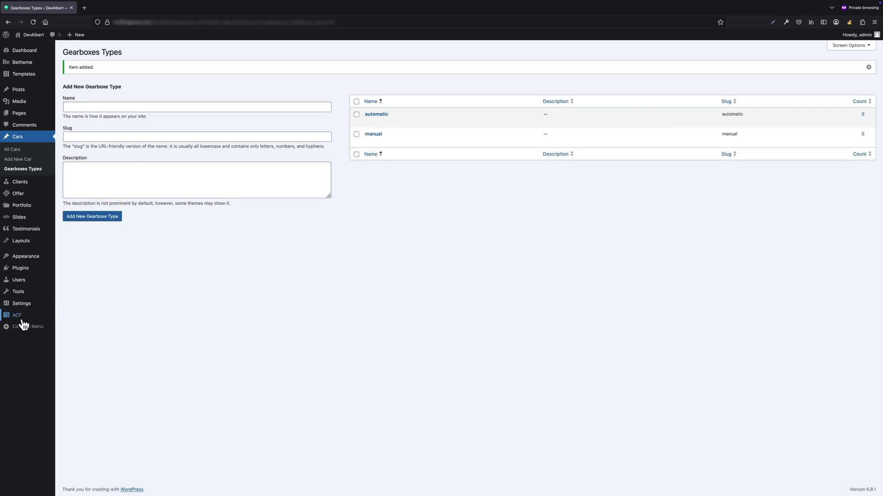
Create and save a Passengers taxonomy (singular Passenger, key passenger) attached to Car posts.
{"action": "mouse_move", "coordinate": [21, 318]}
{"action": "left_click", "coordinate": [76, 338]}
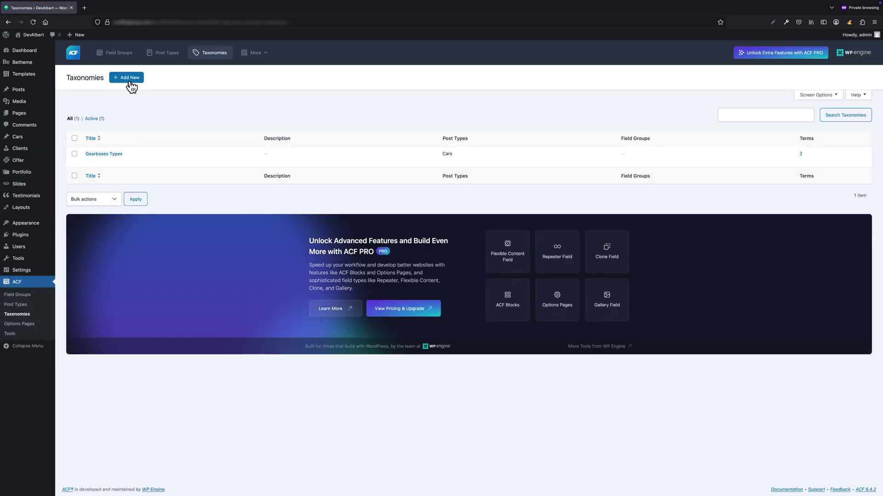
{"action": "left_click", "coordinate": [130, 81]}
{"action": "left_click", "coordinate": [126, 140]}
{"action": "type", "text": "Passen"}
{"action": "left_click", "coordinate": [129, 152]}
{"action": "left_click", "coordinate": [126, 173]}
{"action": "type", "text": "Pas"}
{"action": "left_click", "coordinate": [127, 183]}
{"action": "left_click", "coordinate": [379, 203]}
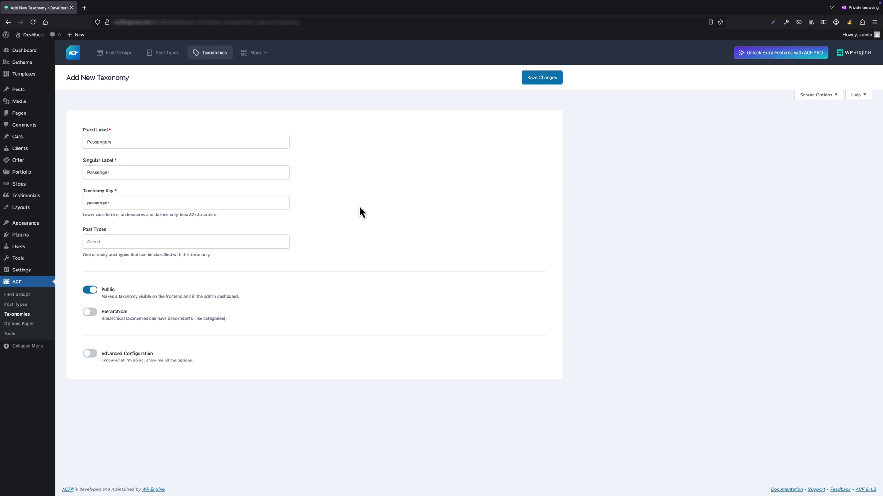
{"action": "left_click", "coordinate": [140, 242]}
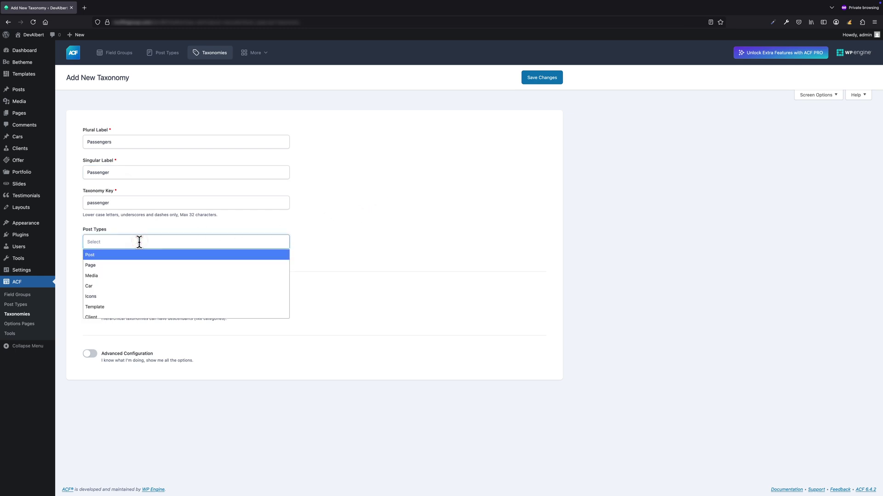
{"action": "left_click", "coordinate": [125, 286]}
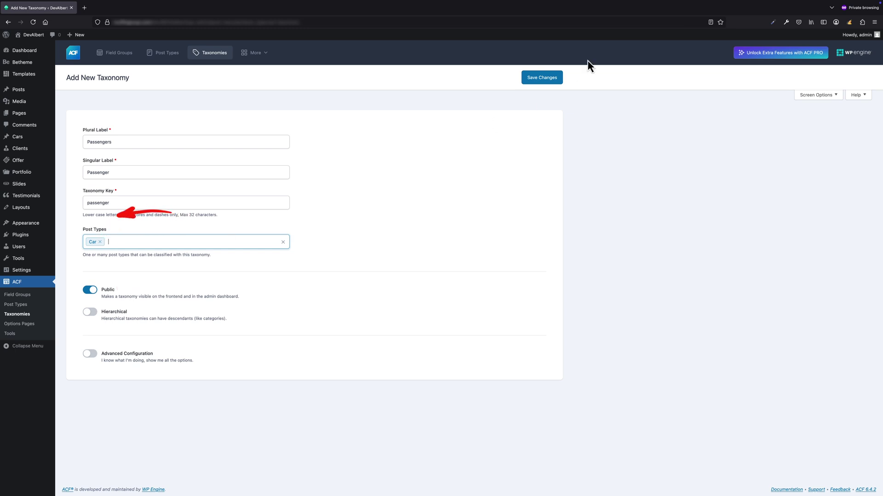
{"action": "left_click", "coordinate": [550, 77]}
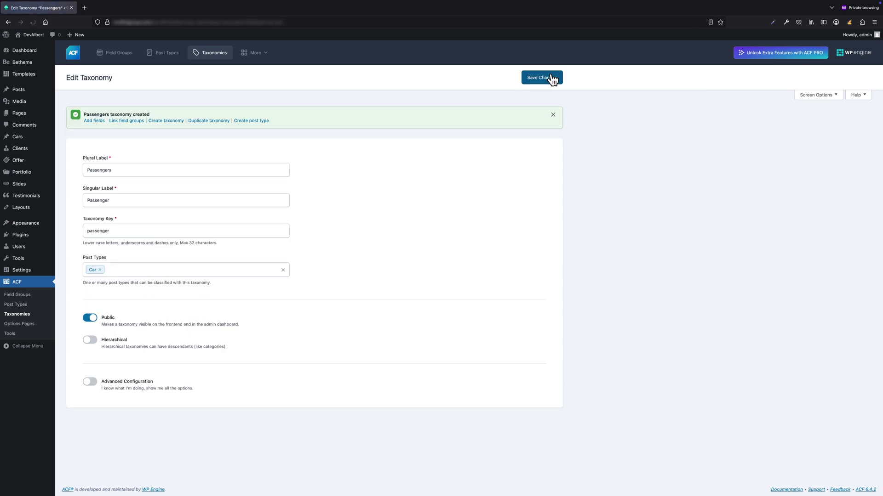
Start a new taxonomy with plural label Fuel types.
{"action": "left_click", "coordinate": [163, 121]}
{"action": "left_click", "coordinate": [124, 143]}
{"action": "type", "text": "Fuel types"}
{"action": "key", "text": "Tab"}
Save the Fuel types taxonomy with singular Fuel type, then add petrol and diesel terms.
{"action": "type", "text": "Fuel type"}
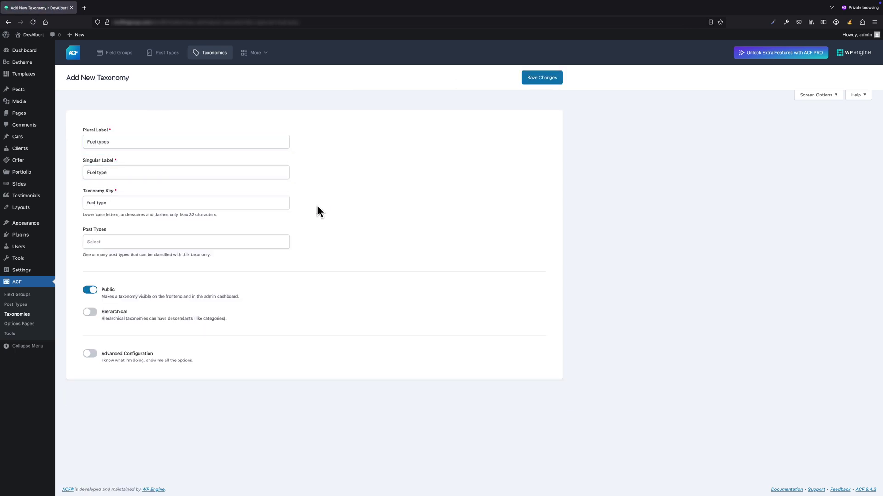
{"action": "left_click", "coordinate": [542, 77]}
{"action": "mouse_move", "coordinate": [16, 141]}
{"action": "left_click", "coordinate": [77, 157]}
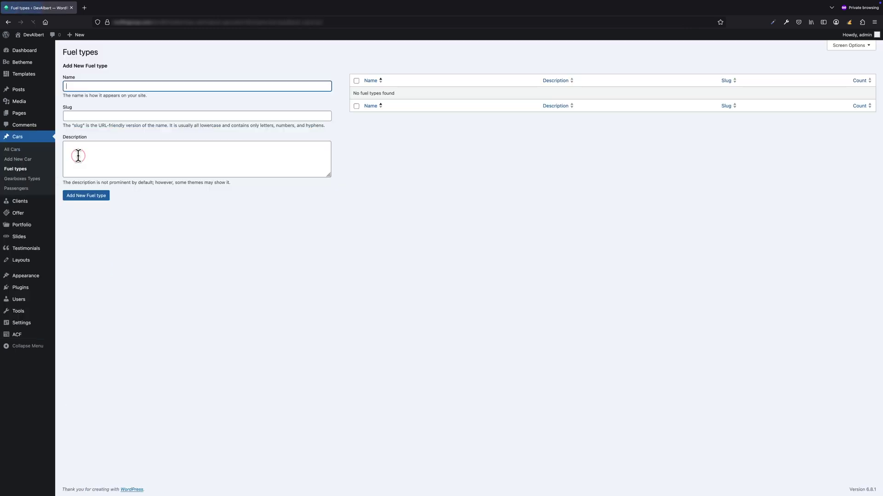
{"action": "type", "text": "petrol"}
{"action": "left_click", "coordinate": [92, 197]}
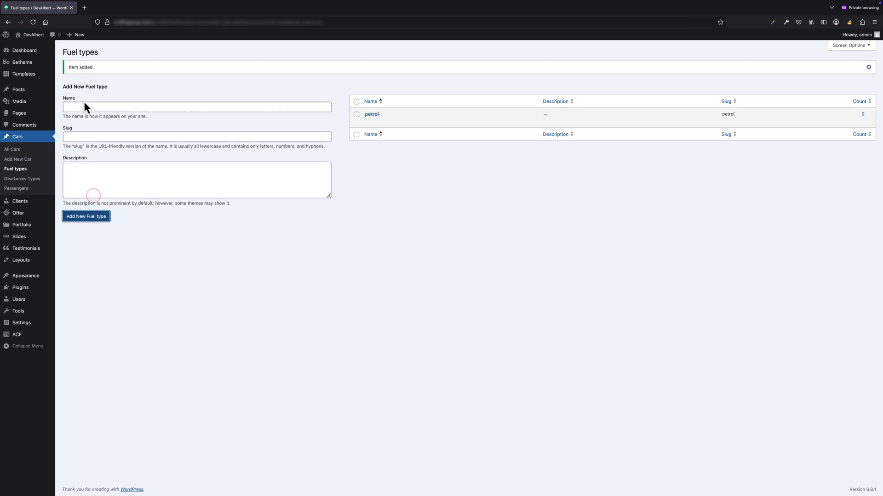
{"action": "left_click", "coordinate": [84, 106]}
{"action": "type", "text": "diesel"}
{"action": "left_click", "coordinate": [95, 220]}
Add 3 as a Passengers term.
{"action": "left_click", "coordinate": [35, 193]}
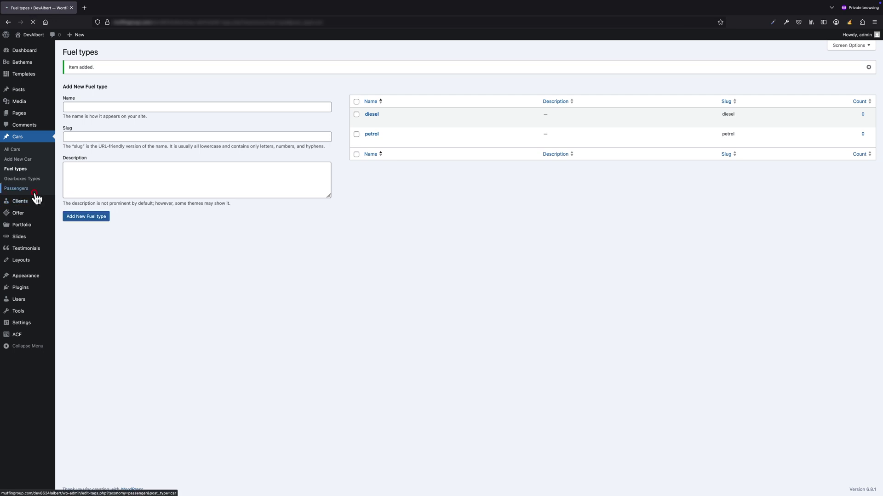
{"action": "type", "text": "3"}
{"action": "left_click", "coordinate": [92, 197]}
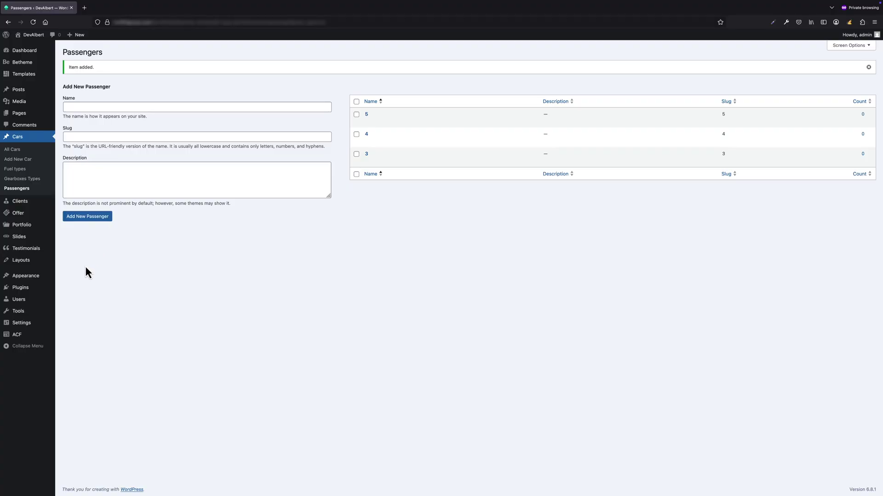
Create a field group titled Cars with a Text field labelled Color.
{"action": "mouse_move", "coordinate": [30, 340]}
{"action": "left_click", "coordinate": [67, 338]}
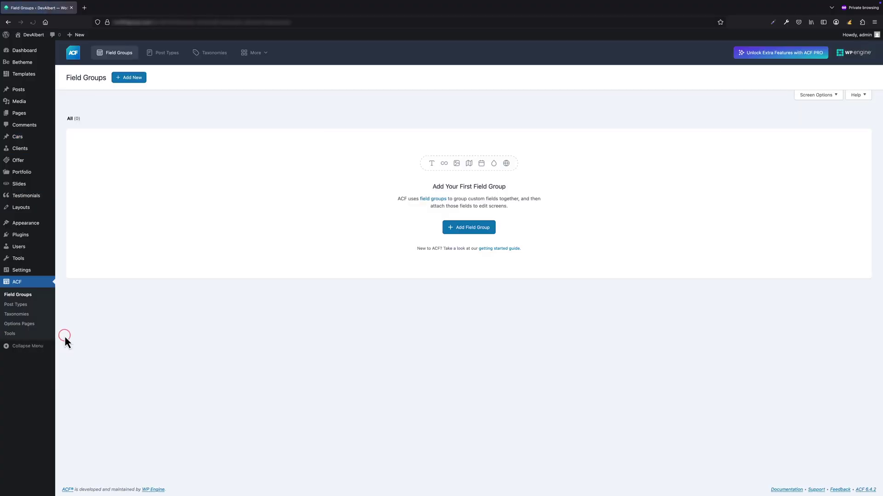
{"action": "left_click", "coordinate": [469, 233]}
{"action": "type", "text": "Cars"}
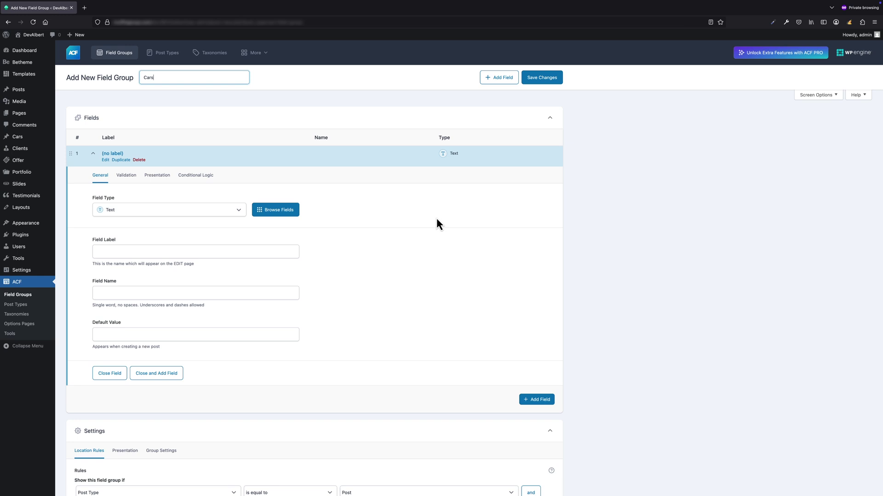
{"action": "left_click", "coordinate": [181, 210]}
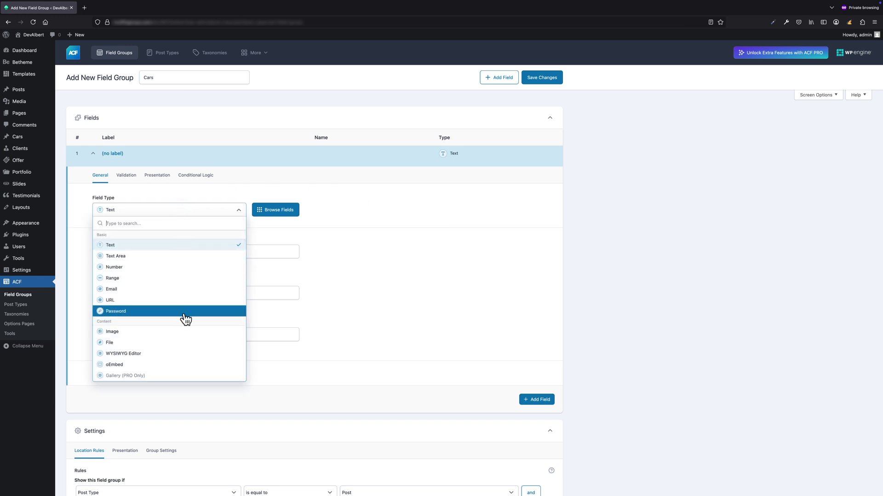
{"action": "left_click", "coordinate": [338, 302]}
{"action": "left_click", "coordinate": [125, 252]}
{"action": "type", "text": "Color"}
Add a Number field Horse power and limit the group to the Car post type.
{"action": "left_click", "coordinate": [538, 400]}
{"action": "scroll", "coordinate": [217, 347], "scroll_direction": "down", "scroll_amount": 1}
{"action": "left_click", "coordinate": [208, 300]}
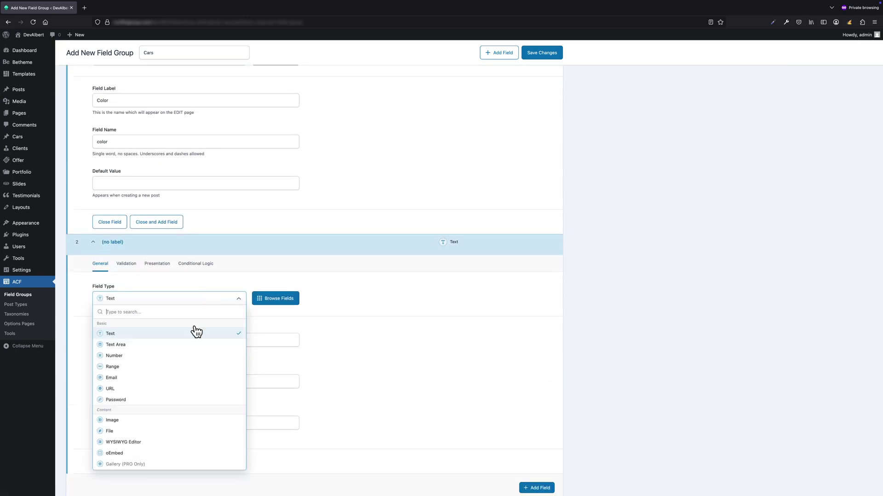
{"action": "left_click", "coordinate": [177, 354]}
{"action": "type", "text": "Horse power"}
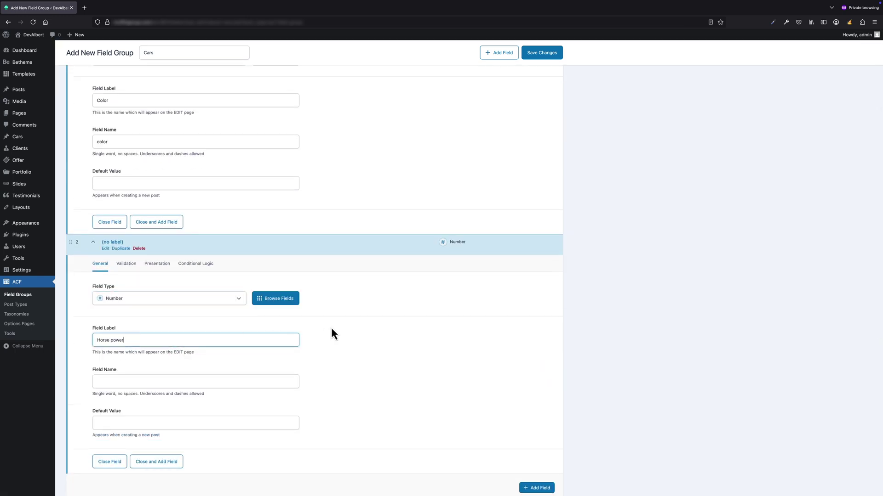
{"action": "scroll", "coordinate": [338, 328], "scroll_direction": "down", "scroll_amount": 5}
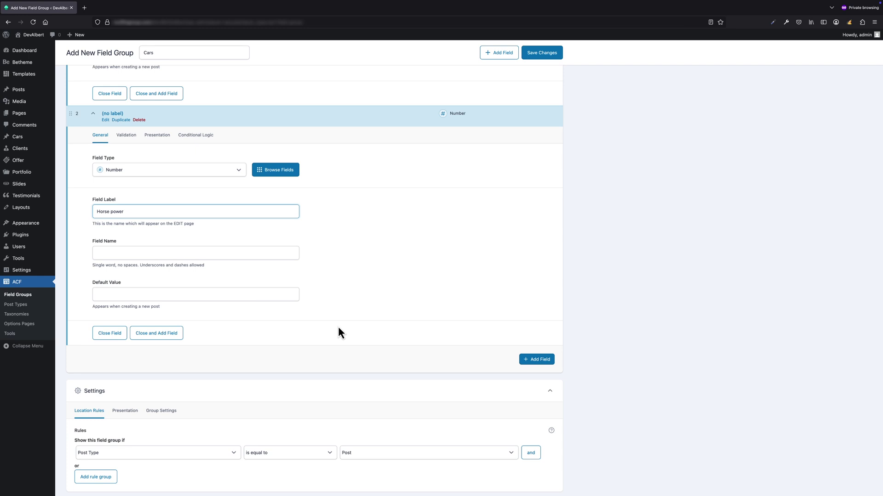
{"action": "scroll", "coordinate": [338, 327], "scroll_direction": "down", "scroll_amount": 5}
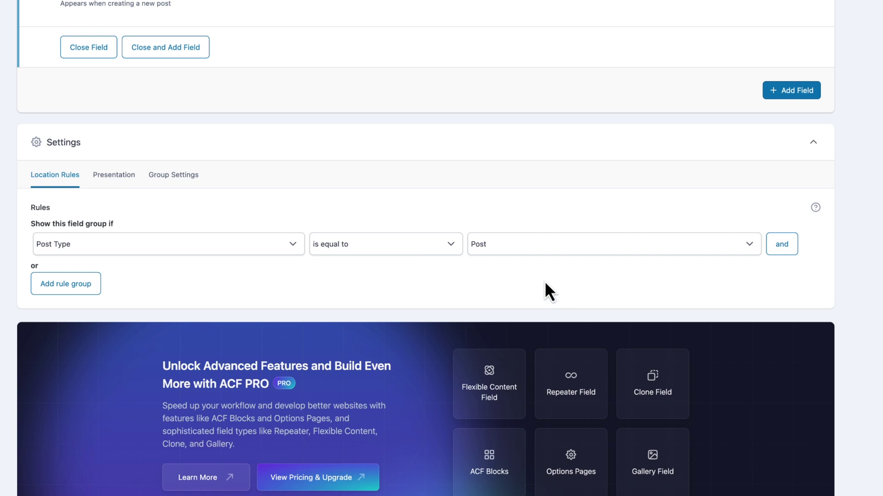
{"action": "left_click", "coordinate": [540, 249]}
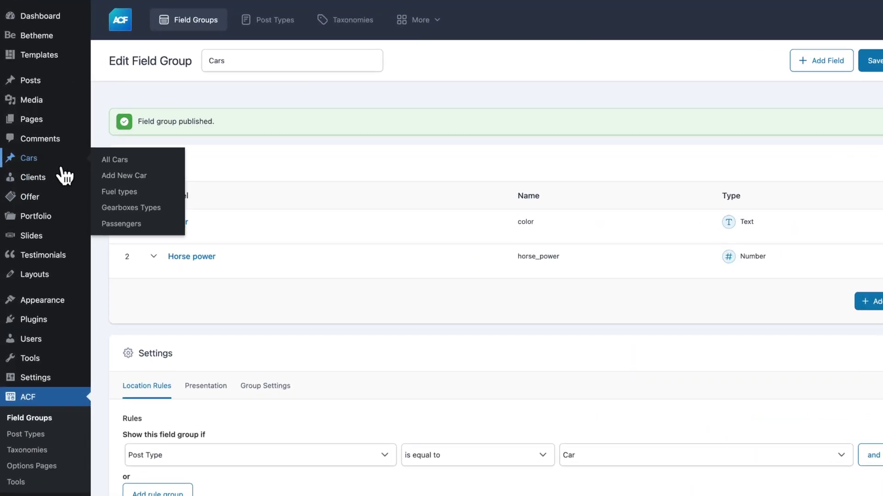
Start a new Car post and set the white car photo as its featured image.
{"action": "left_click", "coordinate": [120, 176]}
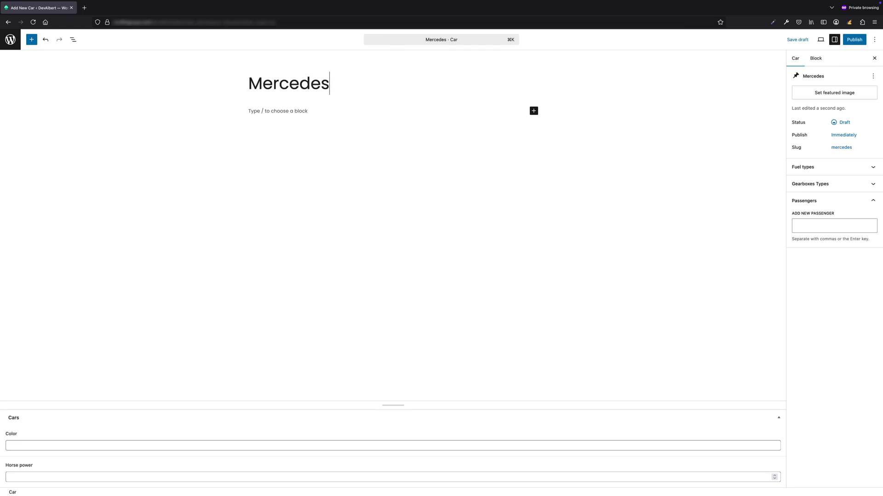
{"action": "left_click", "coordinate": [828, 96]}
{"action": "left_click", "coordinate": [56, 109]}
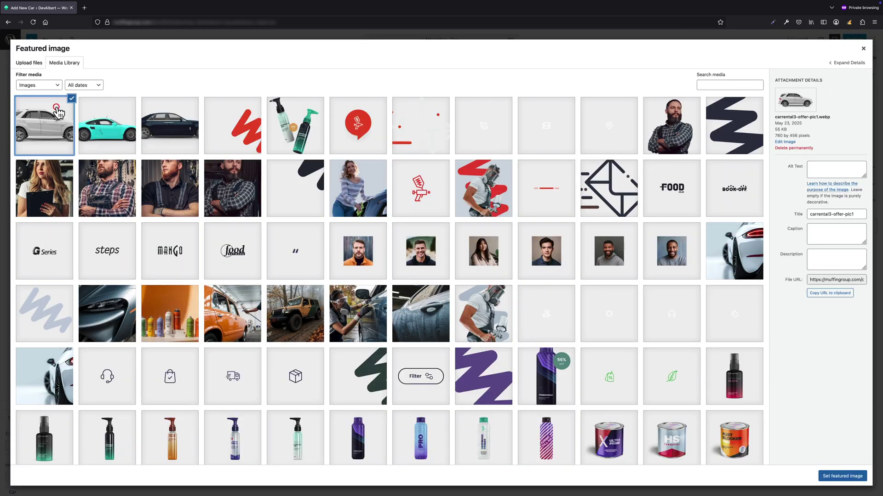
{"action": "left_click", "coordinate": [843, 477]}
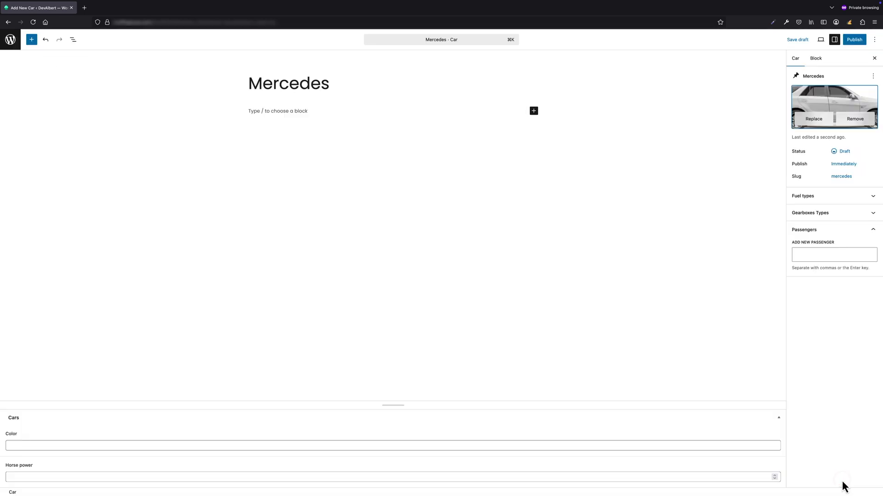
Assign diesel as the fuel type and automatic as the gearbox type.
{"action": "left_click", "coordinate": [840, 195]}
{"action": "left_click", "coordinate": [811, 216]}
{"action": "type", "text": "dies"}
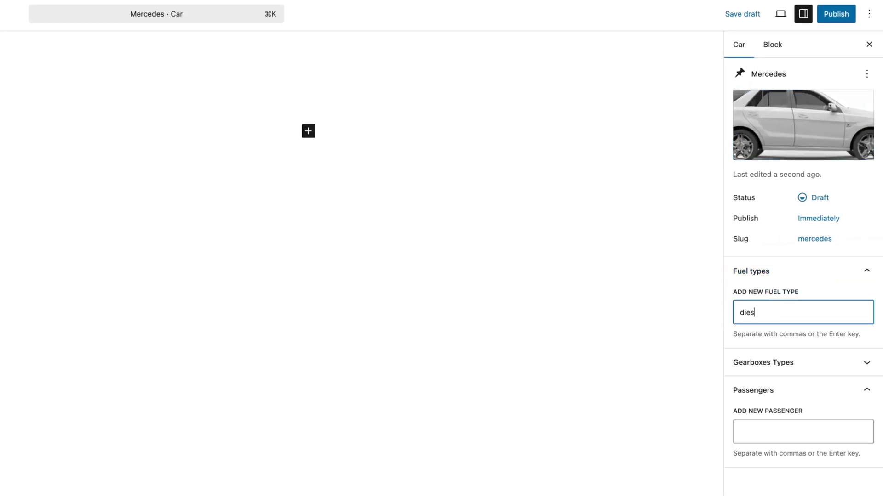
{"action": "left_click", "coordinate": [758, 336]}
{"action": "left_click", "coordinate": [859, 366]}
{"action": "left_click", "coordinate": [776, 402]}
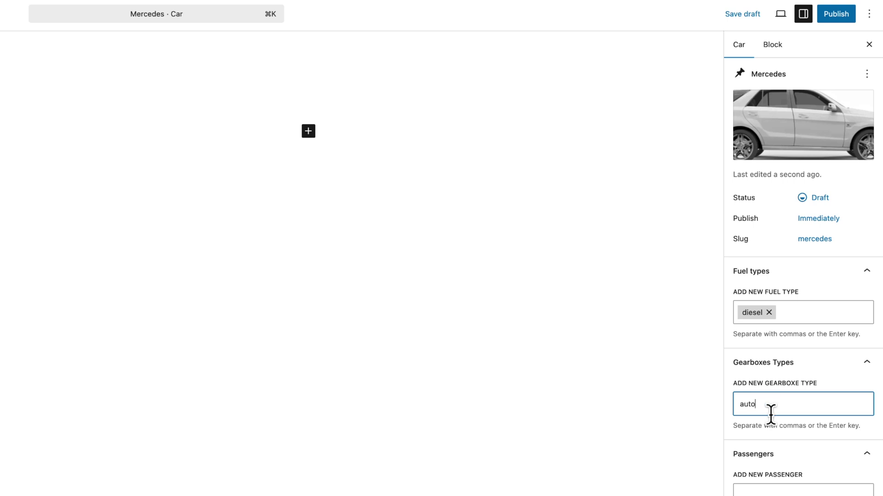
{"action": "left_click", "coordinate": [778, 420]}
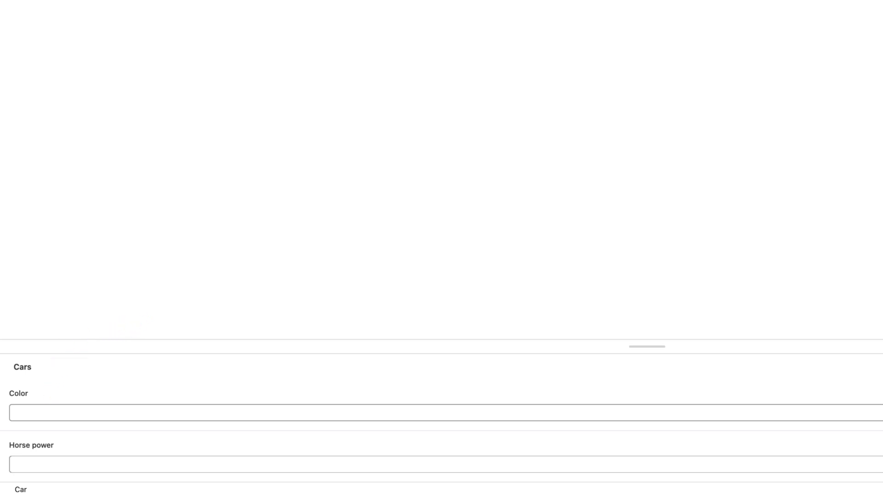
Fill in Color white and Horse power 300, then publish the Mercedes car.
{"action": "left_click", "coordinate": [46, 411]}
{"action": "type", "text": "white"}
{"action": "left_click", "coordinate": [54, 462]}
{"action": "type", "text": "300"}
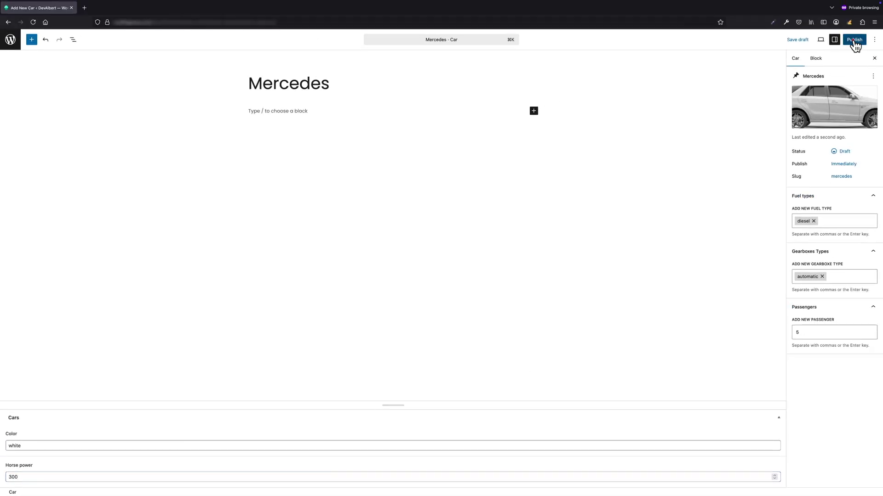
{"action": "left_click", "coordinate": [853, 41]}
{"action": "left_click", "coordinate": [853, 41]}
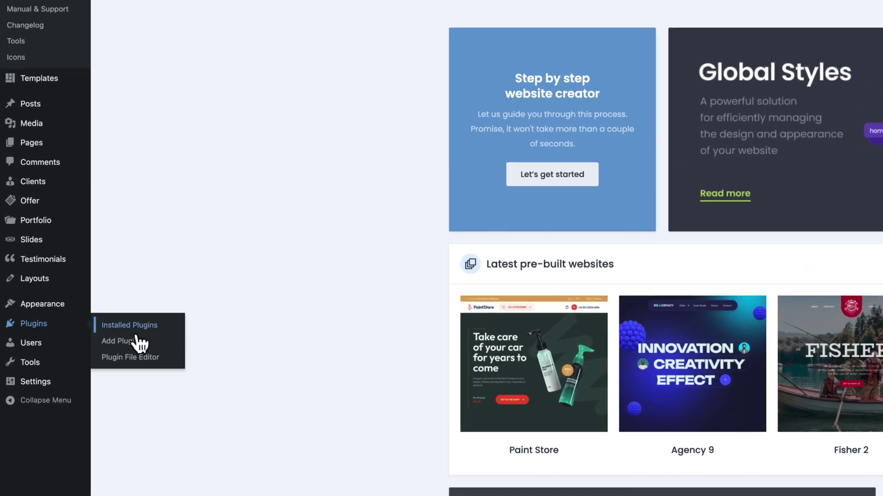
Search plugins for 'custom post type ui', then install and activate Custom Post Type UI.
{"action": "left_click", "coordinate": [133, 336]}
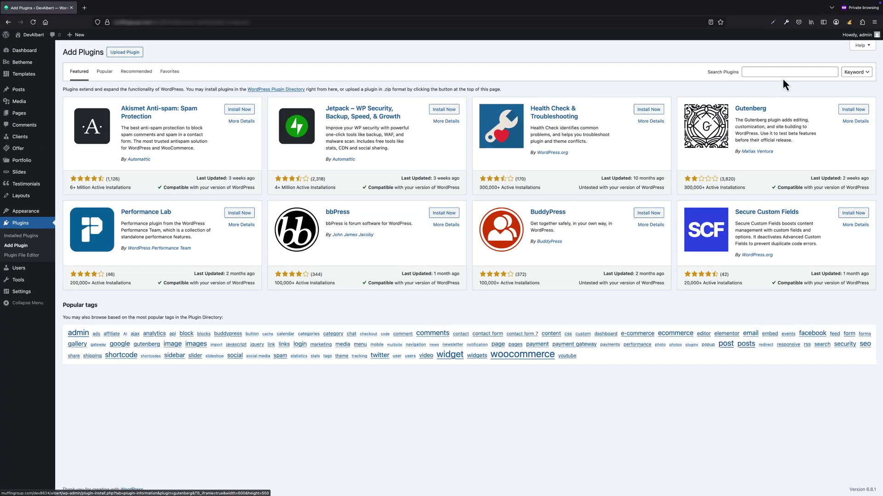
{"action": "type", "text": "custom po"}
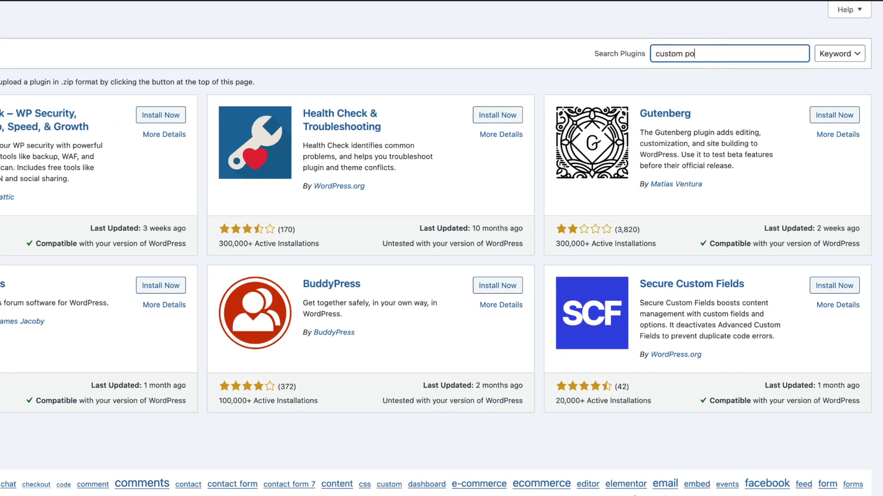
{"action": "type", "text": "st type ui"}
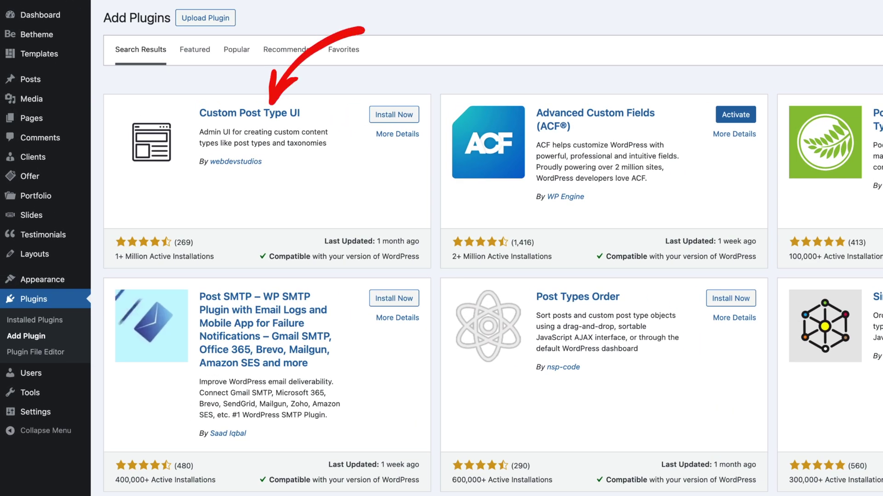
{"action": "left_click", "coordinate": [394, 115]}
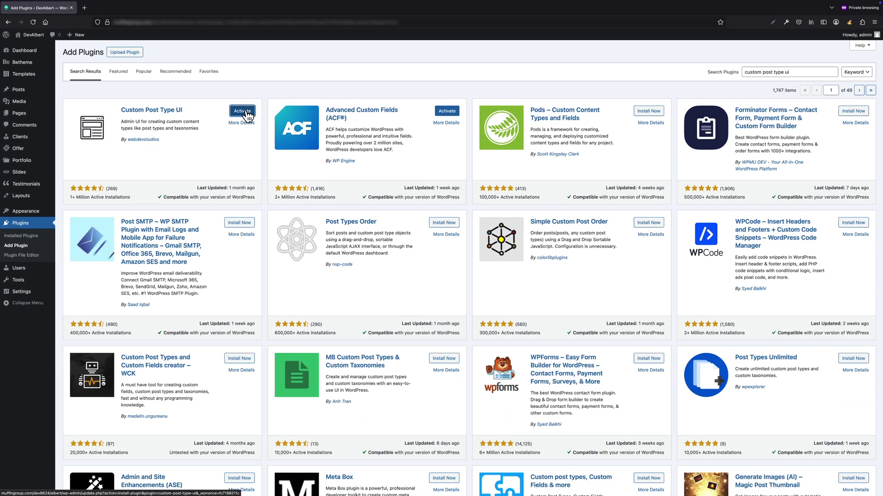
{"action": "left_click", "coordinate": [246, 112]}
{"action": "mouse_move", "coordinate": [32, 311]}
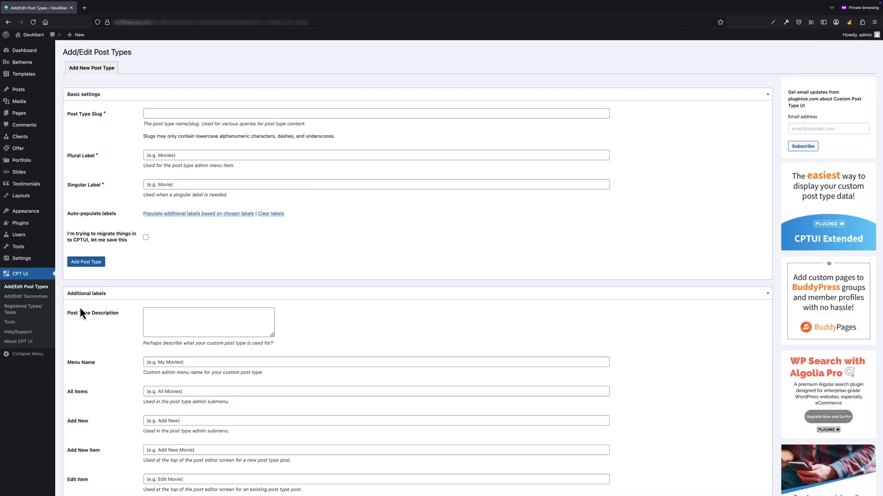
Enter post type slug car, plural label Cars and singular label Car.
{"action": "left_click", "coordinate": [163, 110]}
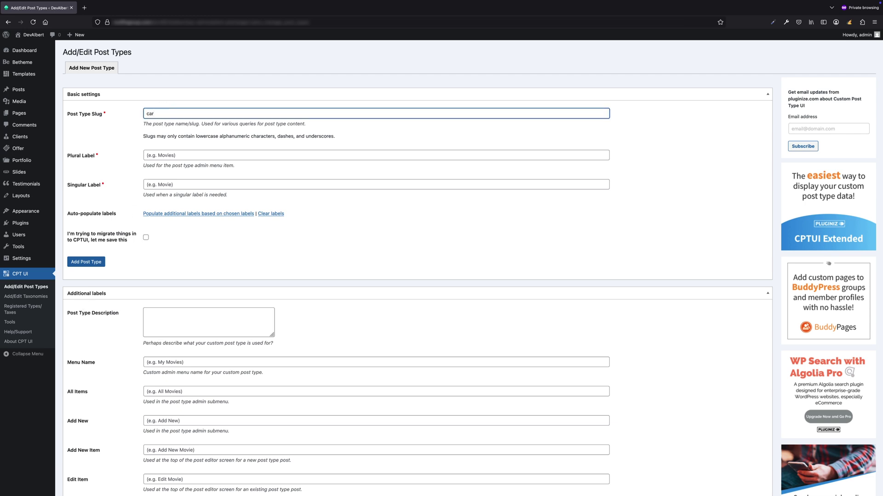
{"action": "left_click", "coordinate": [163, 156]}
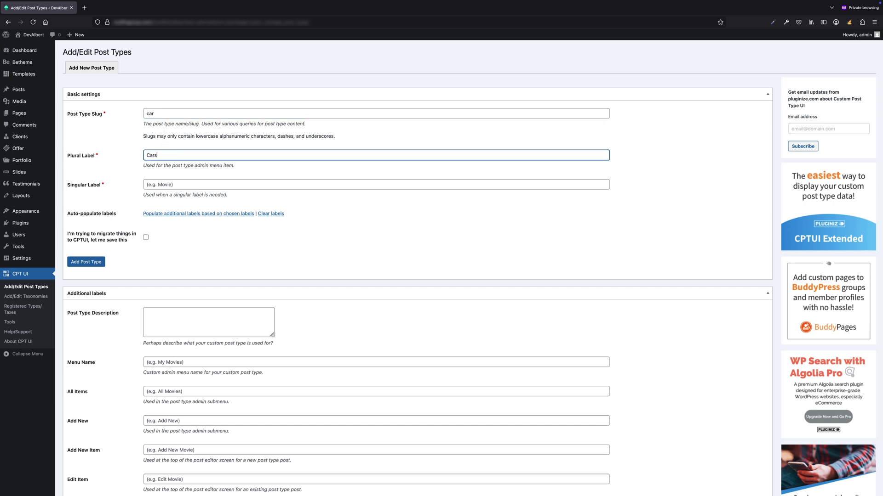
{"action": "left_click", "coordinate": [164, 185]}
{"action": "type", "text": "Car"}
Set Has Archive to True for the car post type.
{"action": "scroll", "coordinate": [202, 225], "scroll_direction": "down", "scroll_amount": 5}
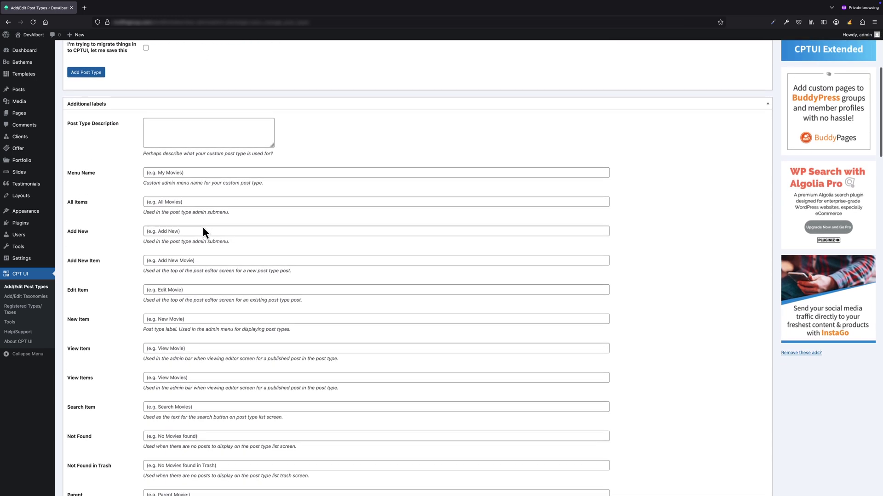
{"action": "scroll", "coordinate": [203, 227], "scroll_direction": "down", "scroll_amount": 9}
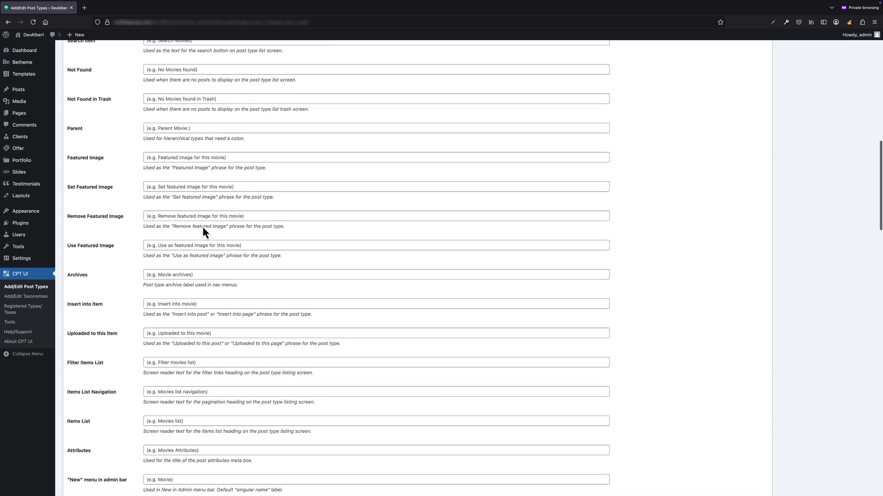
{"action": "scroll", "coordinate": [202, 227], "scroll_direction": "down", "scroll_amount": 10}
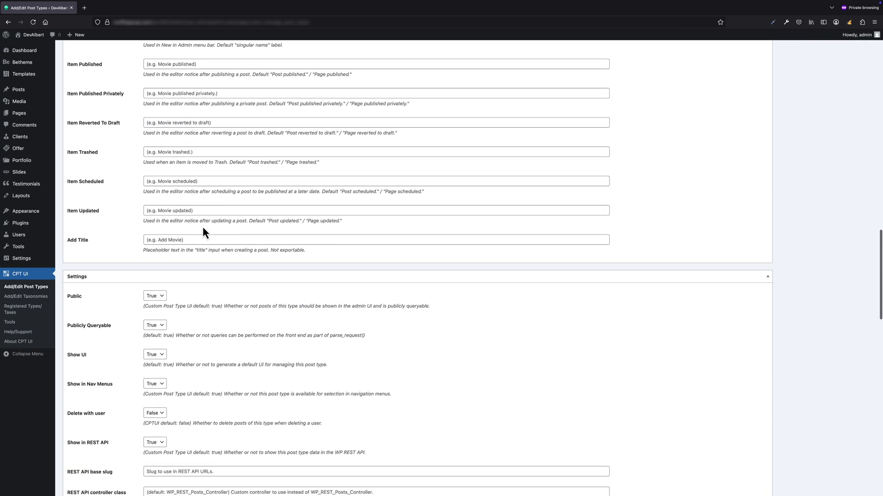
{"action": "scroll", "coordinate": [202, 227], "scroll_direction": "down", "scroll_amount": 4}
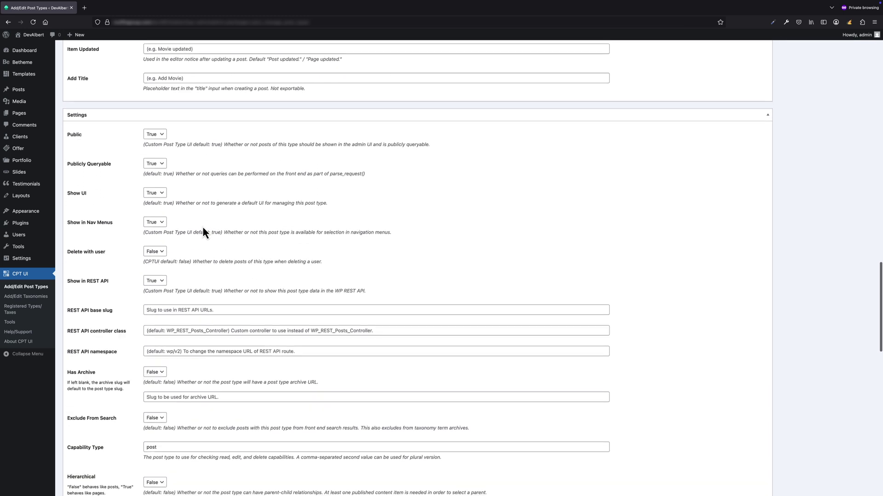
{"action": "scroll", "coordinate": [202, 227], "scroll_direction": "down", "scroll_amount": 4}
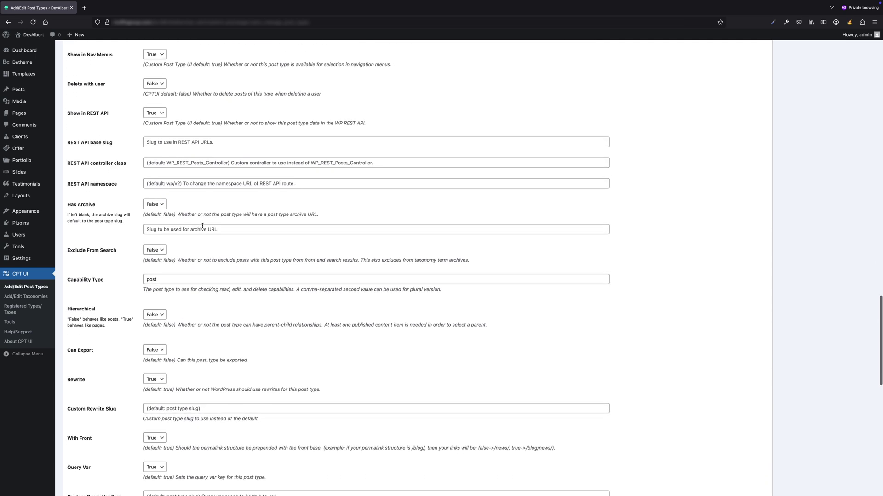
{"action": "scroll", "coordinate": [202, 227], "scroll_direction": "down", "scroll_amount": 1}
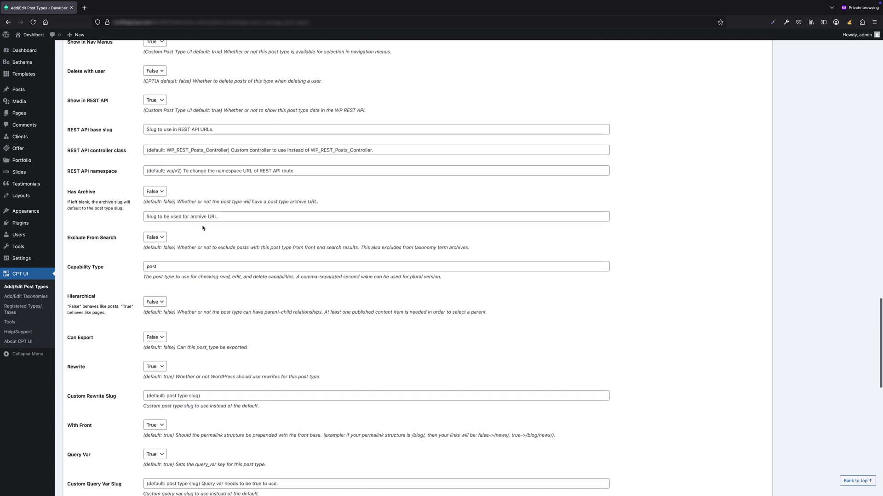
{"action": "scroll", "coordinate": [202, 228], "scroll_direction": "down", "scroll_amount": 9}
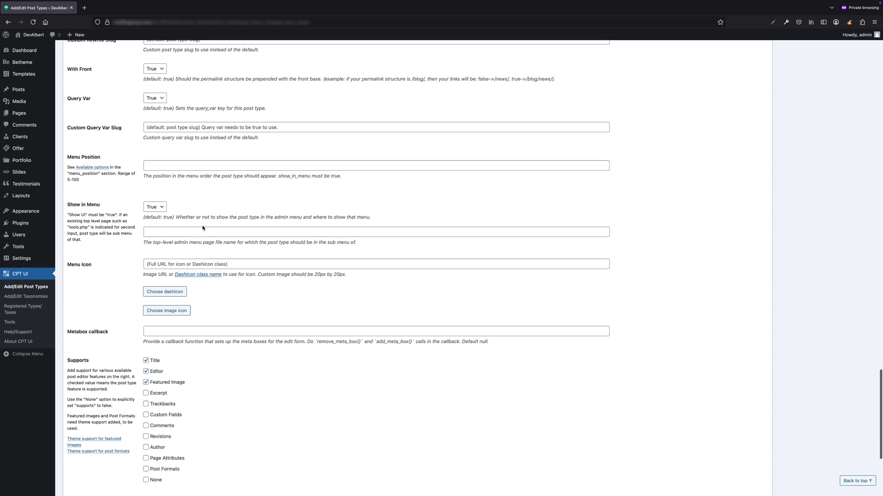
{"action": "scroll", "coordinate": [202, 227], "scroll_direction": "up", "scroll_amount": 15}
{"action": "scroll", "coordinate": [202, 227], "scroll_direction": "down", "scroll_amount": 3}
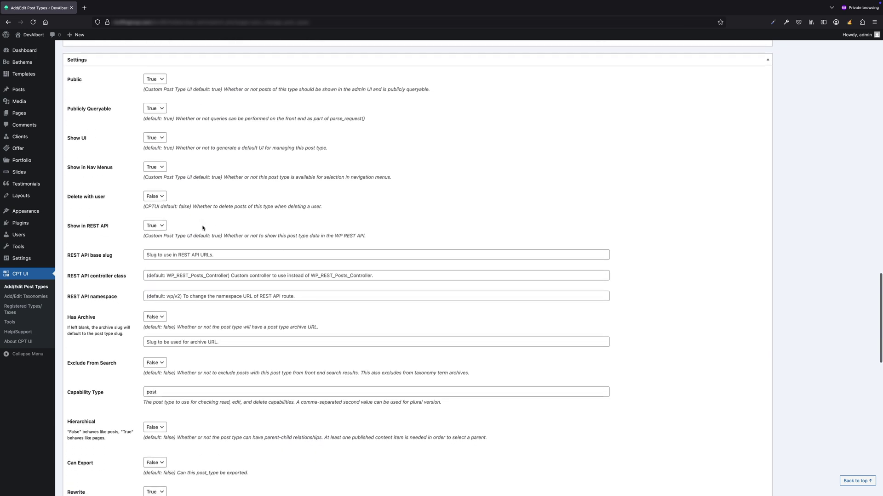
{"action": "scroll", "coordinate": [202, 228], "scroll_direction": "down", "scroll_amount": 6}
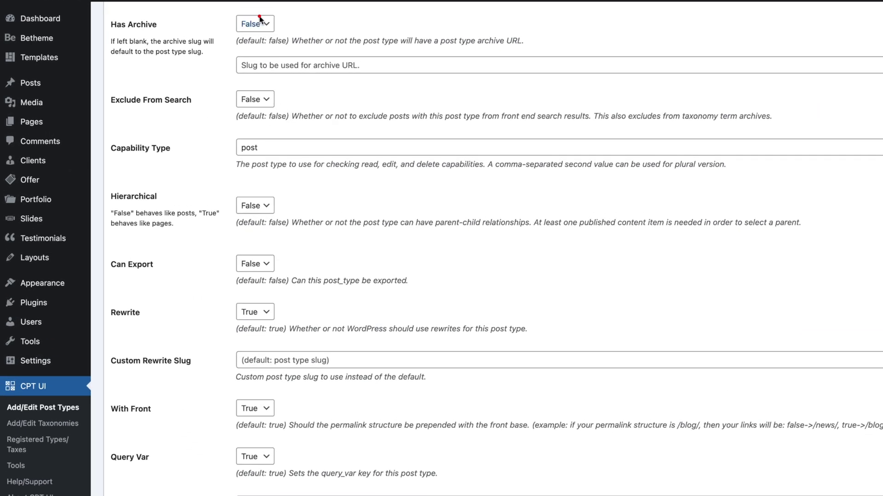
{"action": "left_click", "coordinate": [158, 55]}
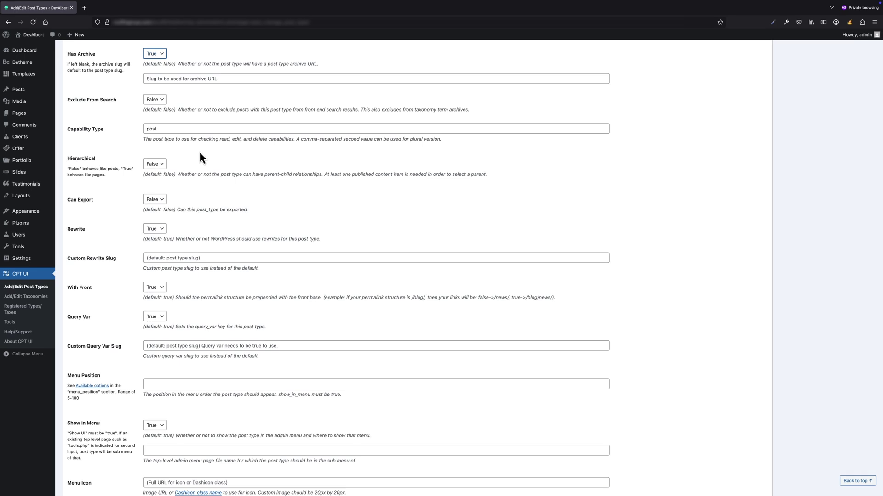
{"action": "scroll", "coordinate": [199, 152], "scroll_direction": "down", "scroll_amount": 9}
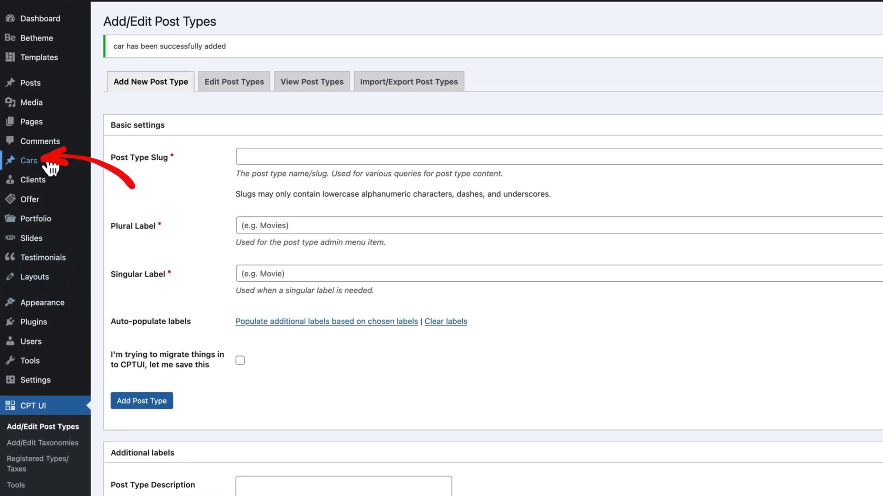
Open the All Cars list showing both published Mercedes entries.
{"action": "mouse_move", "coordinate": [51, 167]}
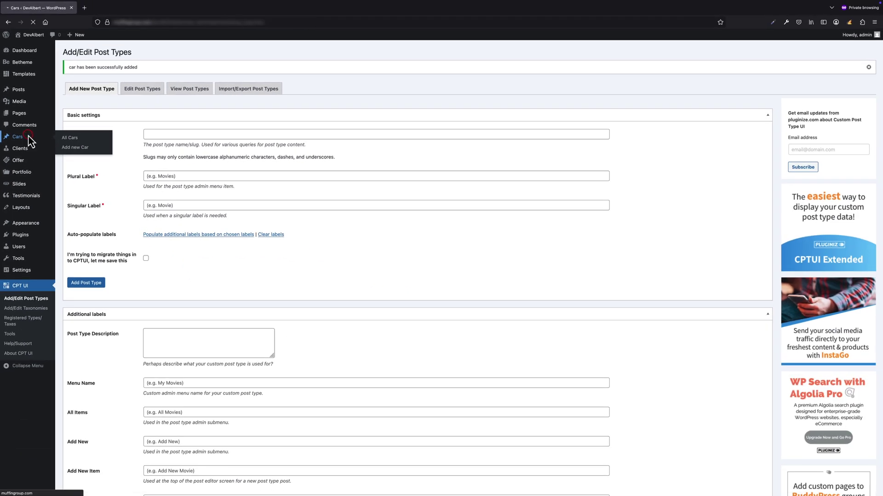
{"action": "left_click", "coordinate": [49, 166]}
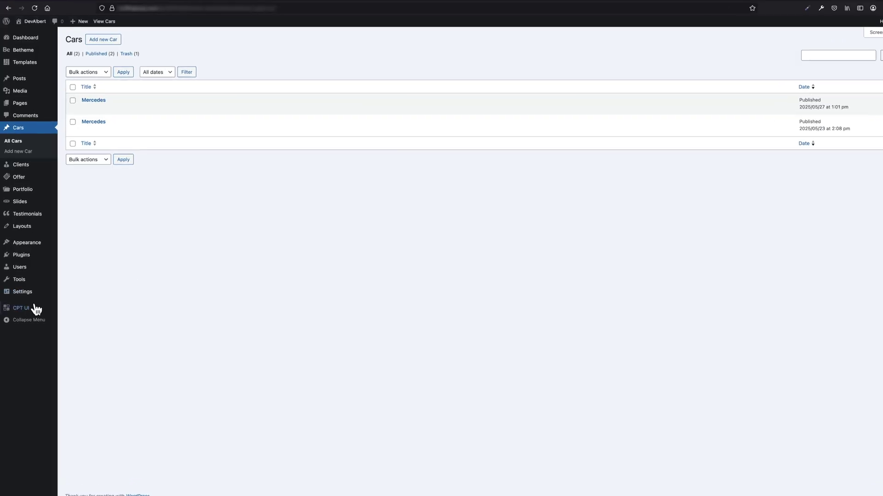
Create the gearbox_type taxonomy labelled Gearbox Types, attached to Cars.
{"action": "mouse_move", "coordinate": [42, 253]}
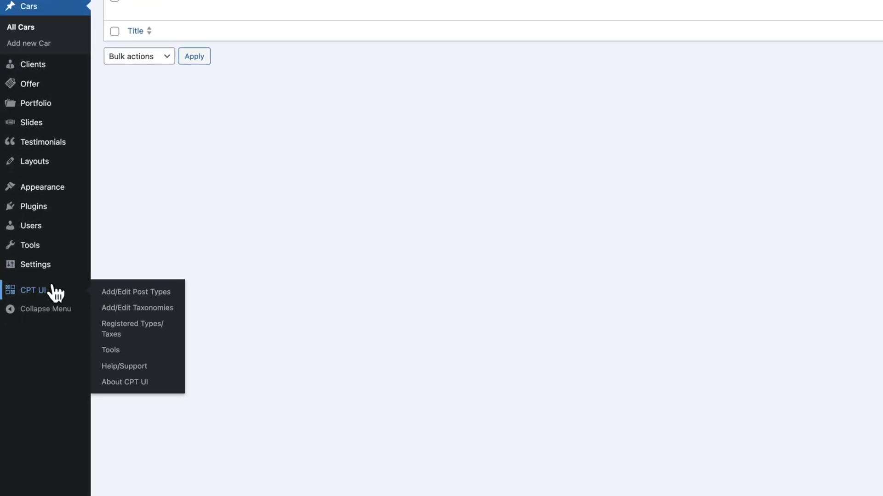
{"action": "left_click", "coordinate": [138, 309]}
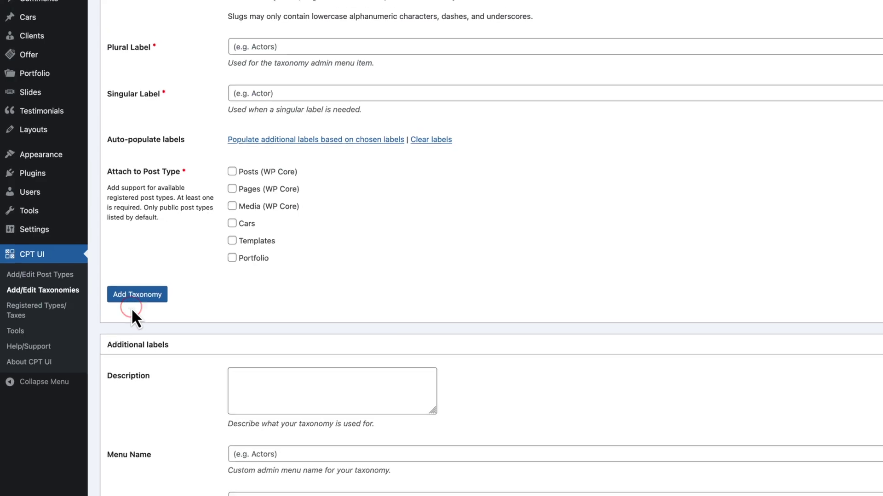
{"action": "left_click", "coordinate": [154, 110]}
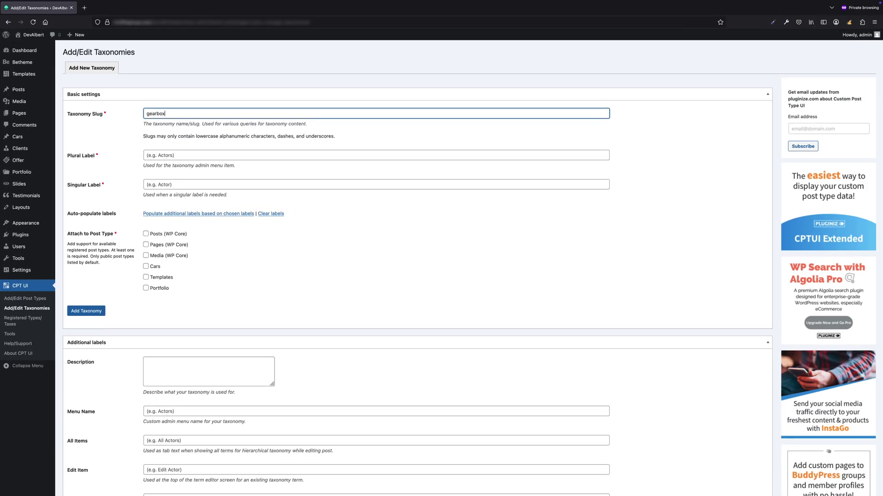
{"action": "left_click", "coordinate": [152, 155]}
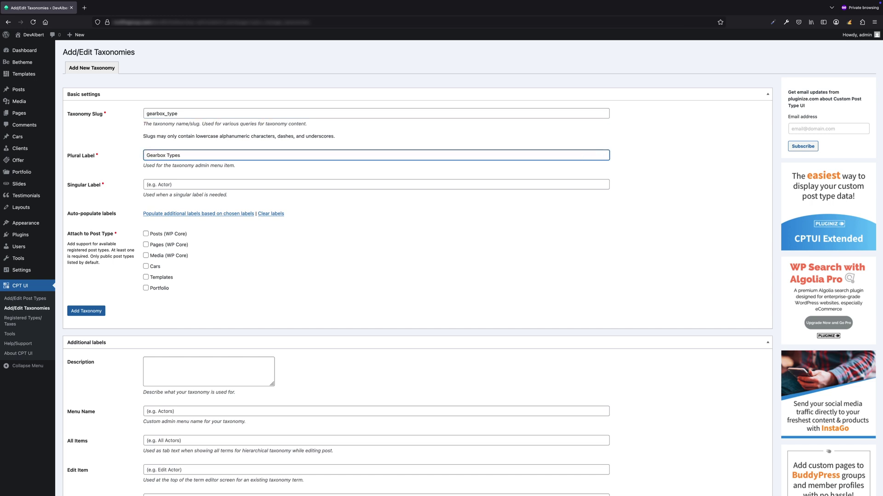
{"action": "left_click", "coordinate": [154, 185]}
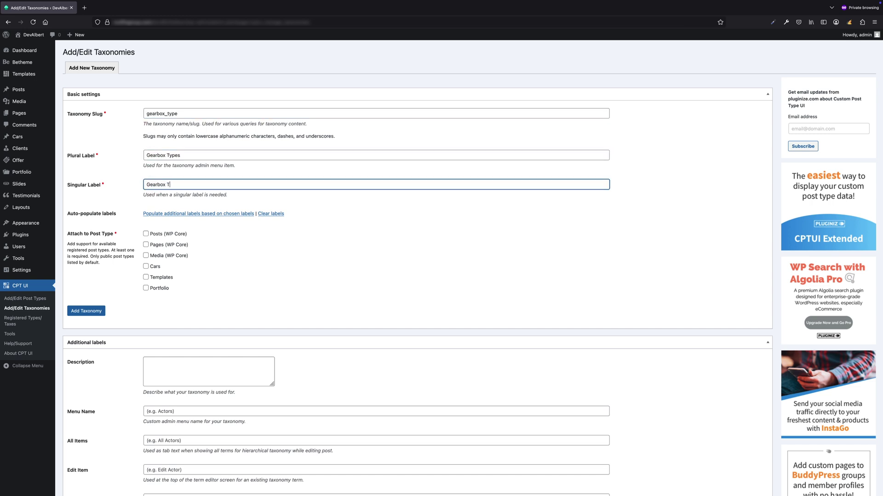
{"action": "left_click", "coordinate": [146, 266]}
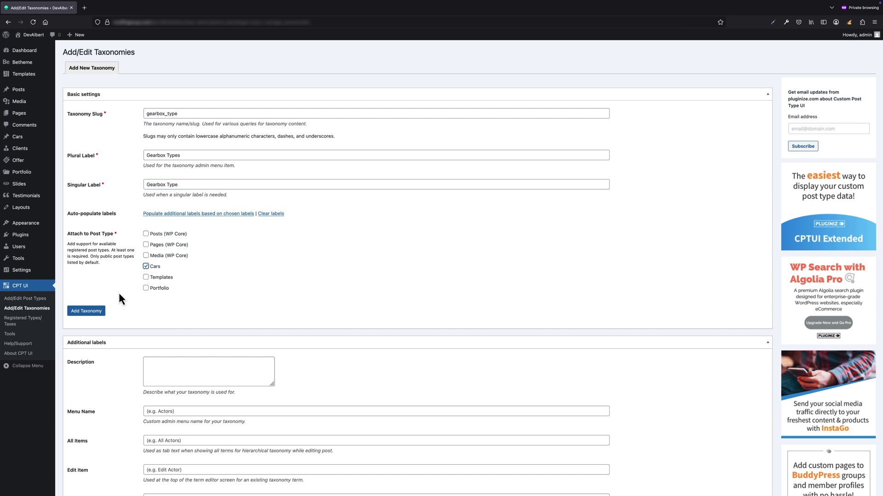
{"action": "left_click", "coordinate": [86, 311]}
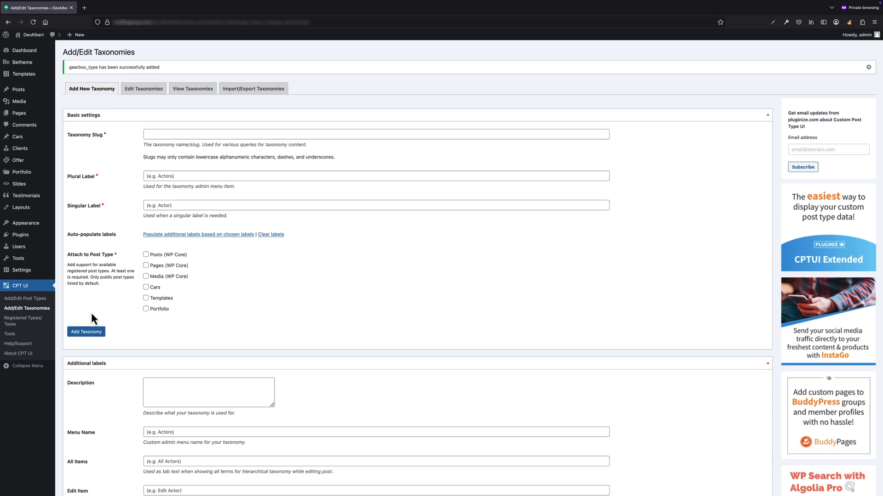
Create the fuel_type taxonomy labelled Fuel Types, attached to Cars.
{"action": "left_click", "coordinate": [166, 134]}
{"action": "type", "text": "fuel_type"}
{"action": "left_click", "coordinate": [176, 177]}
{"action": "type", "text": "Fuel Types"}
{"action": "left_click", "coordinate": [179, 201]}
{"action": "type", "text": "F"}
{"action": "left_click", "coordinate": [145, 288]}
{"action": "left_click", "coordinate": [86, 332]}
Create the passengers taxonomy labelled Passengers, attached to Cars.
{"action": "left_click", "coordinate": [183, 134]}
{"action": "type", "text": "passengers"}
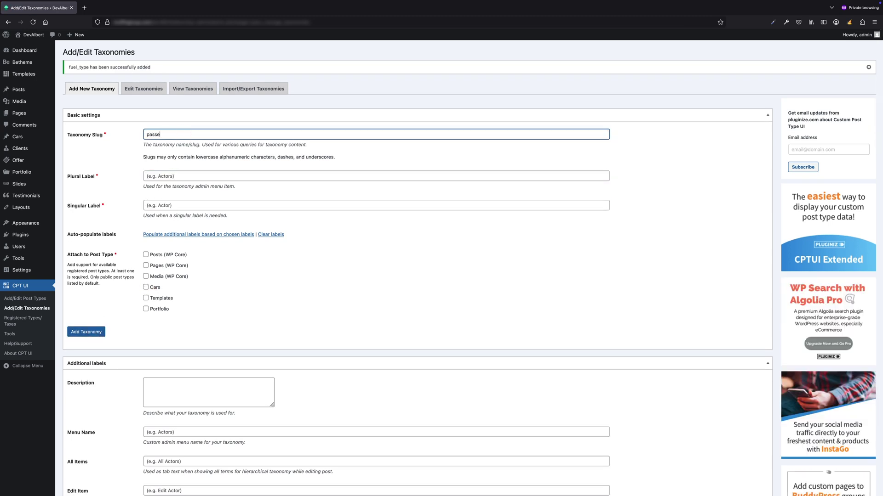
{"action": "left_click", "coordinate": [192, 177]}
{"action": "type", "text": "Passengers"}
{"action": "left_click", "coordinate": [196, 202]}
{"action": "left_click", "coordinate": [157, 286]}
{"action": "key", "text": "Return"}
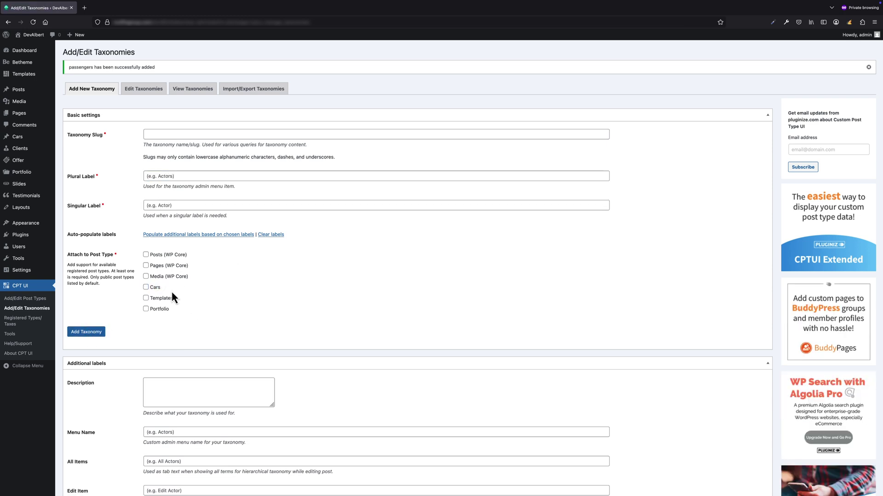
{"action": "mouse_move", "coordinate": [30, 140]}
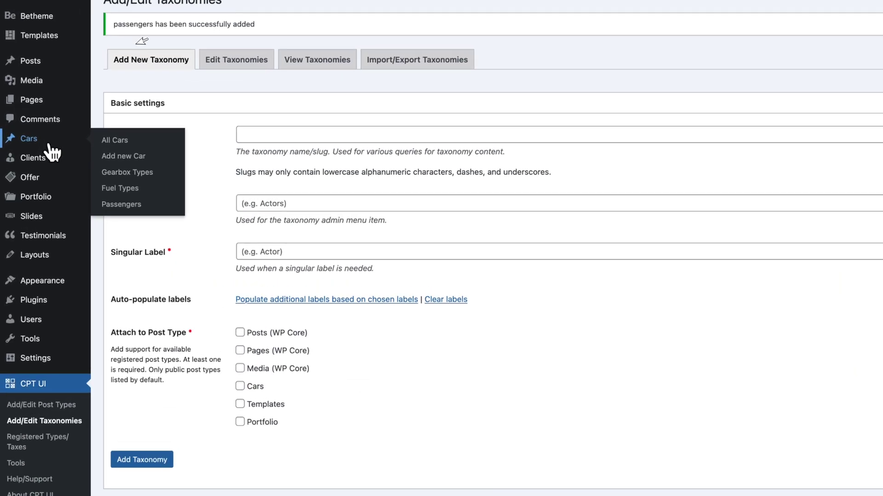